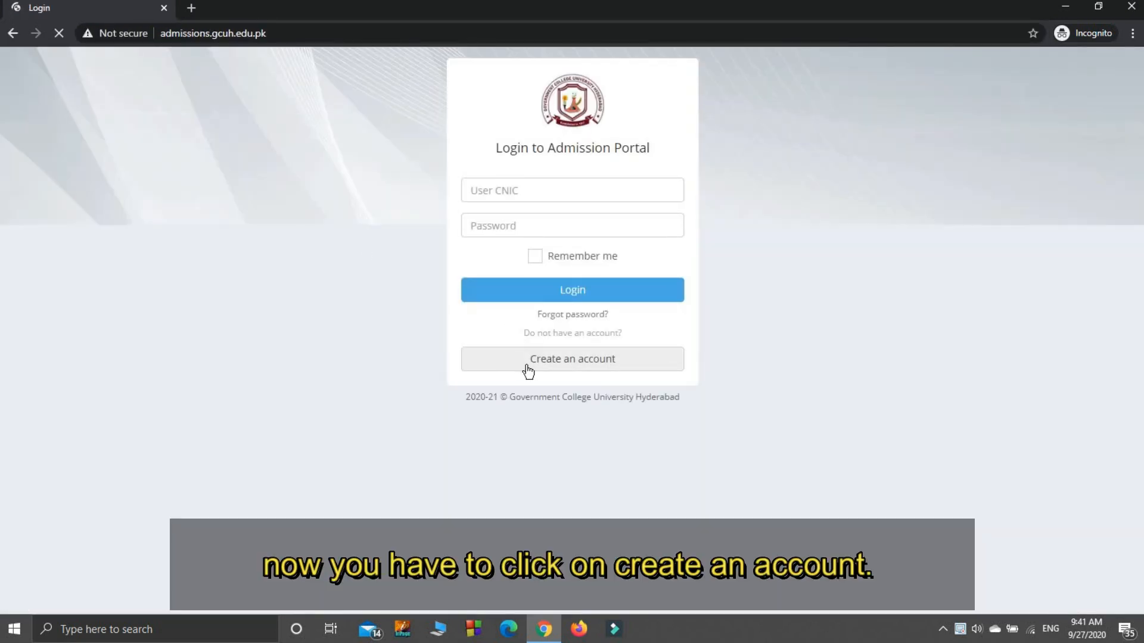
- Open the new applicant registration form and enter the applicant's full name and the father's name
click(527, 370)
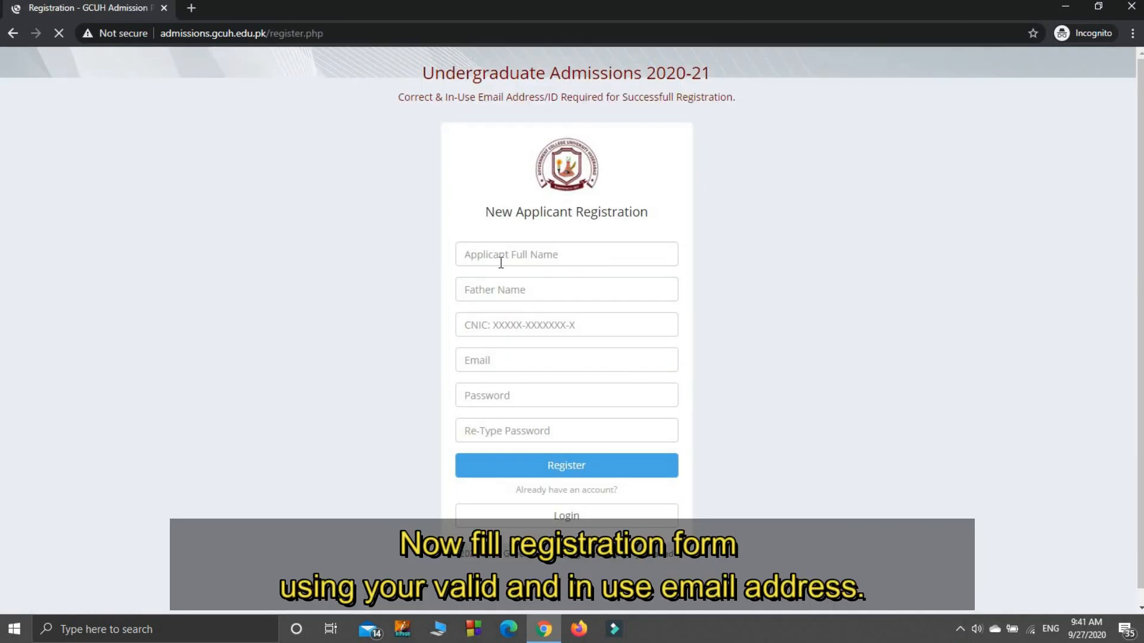
click(500, 256)
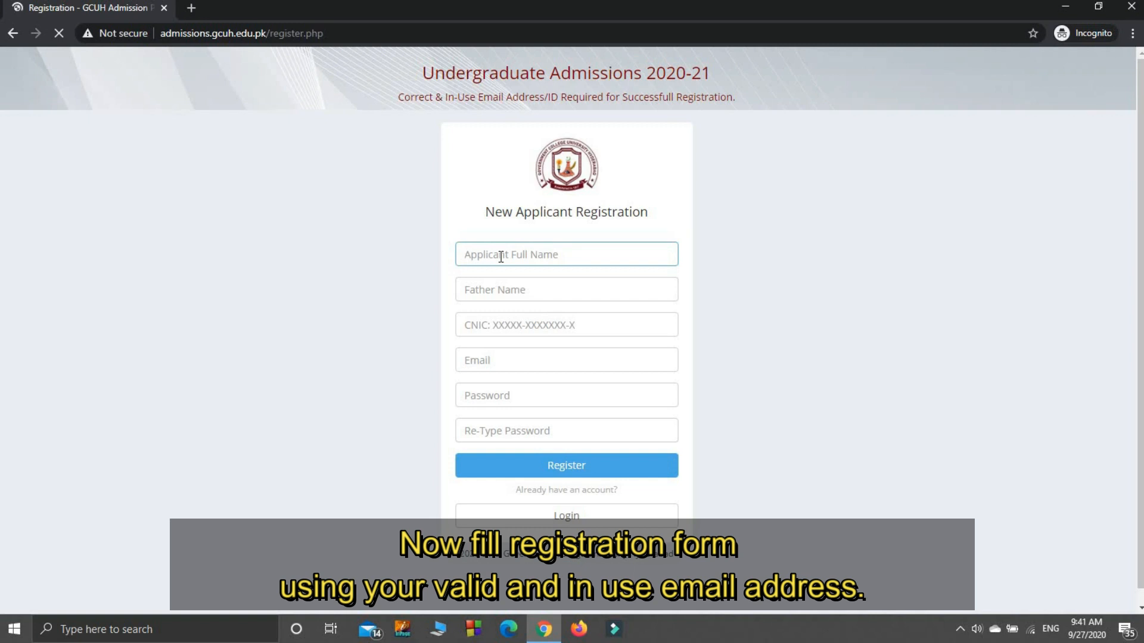
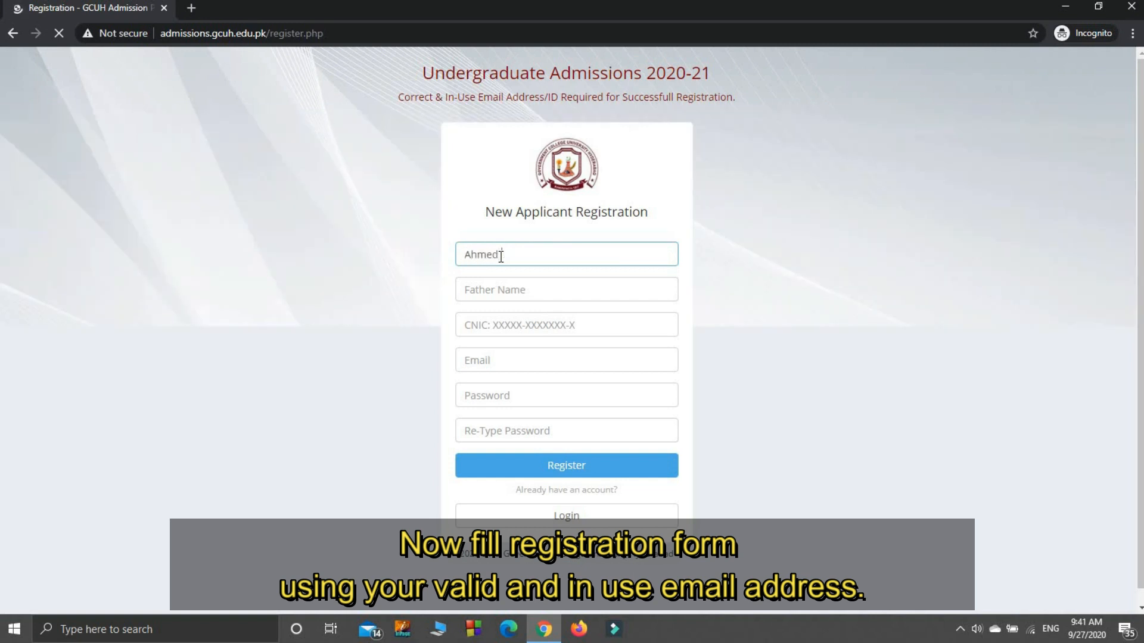
key(Tab)
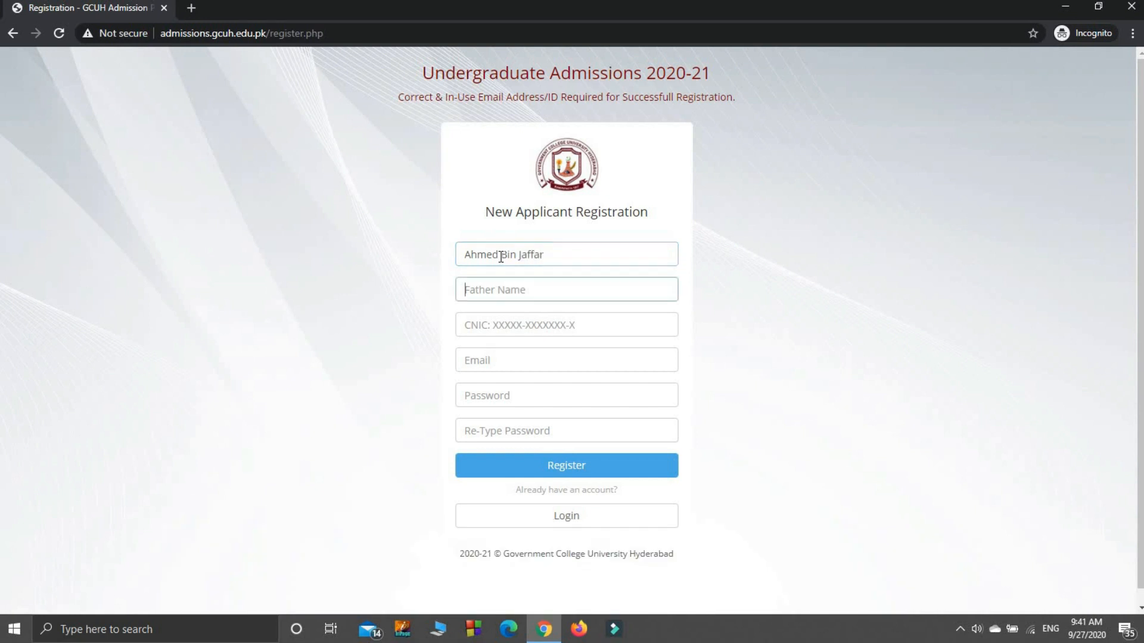
key(Tab)
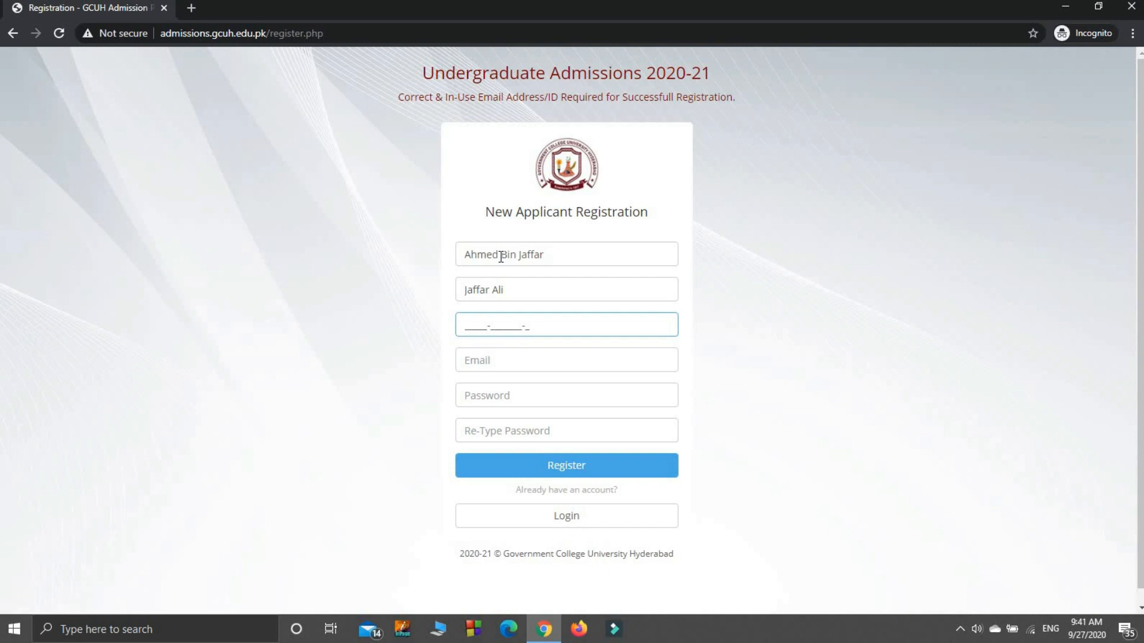
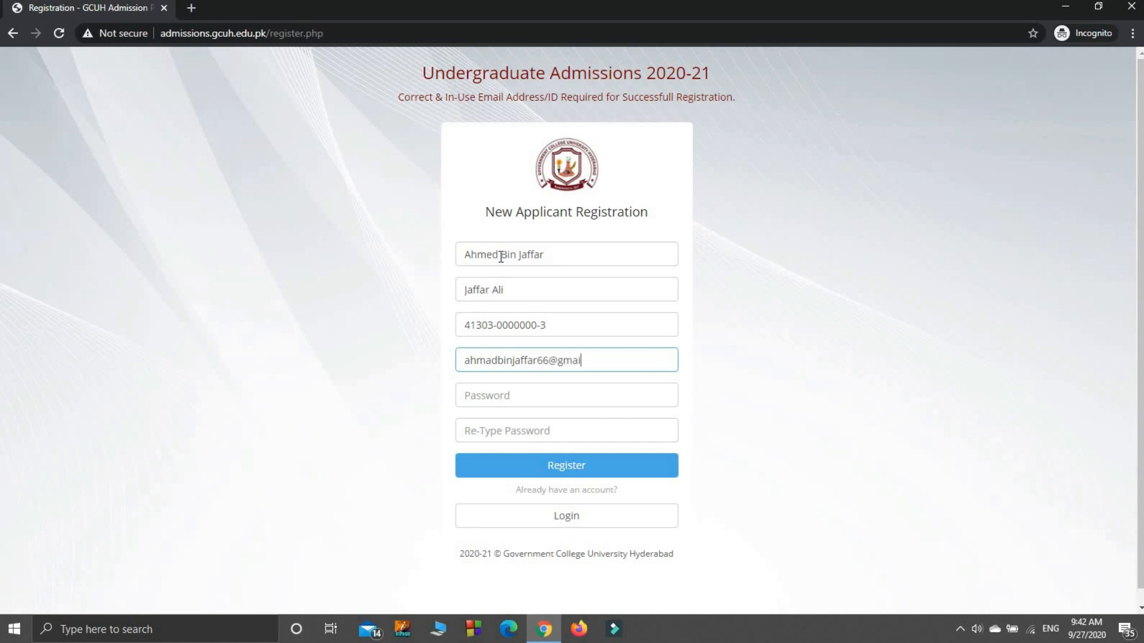
- Enter the account password, repeat it for confirmation, and register the new applicant account
click(520, 400)
text(•••••)
key(Tab)
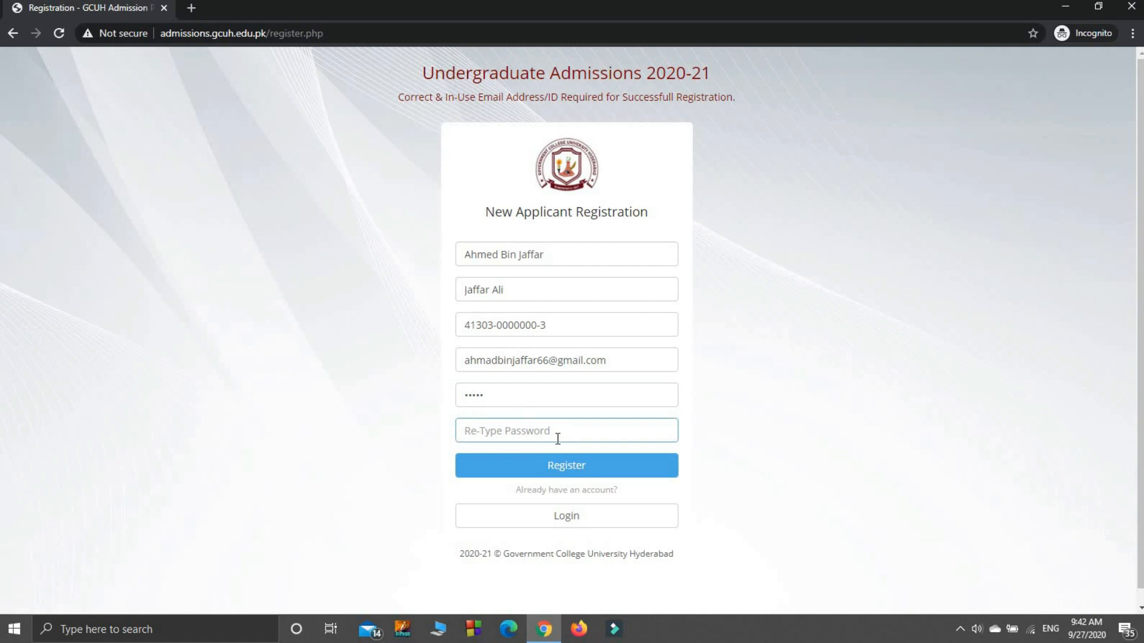
text(•••••)
click(599, 466)
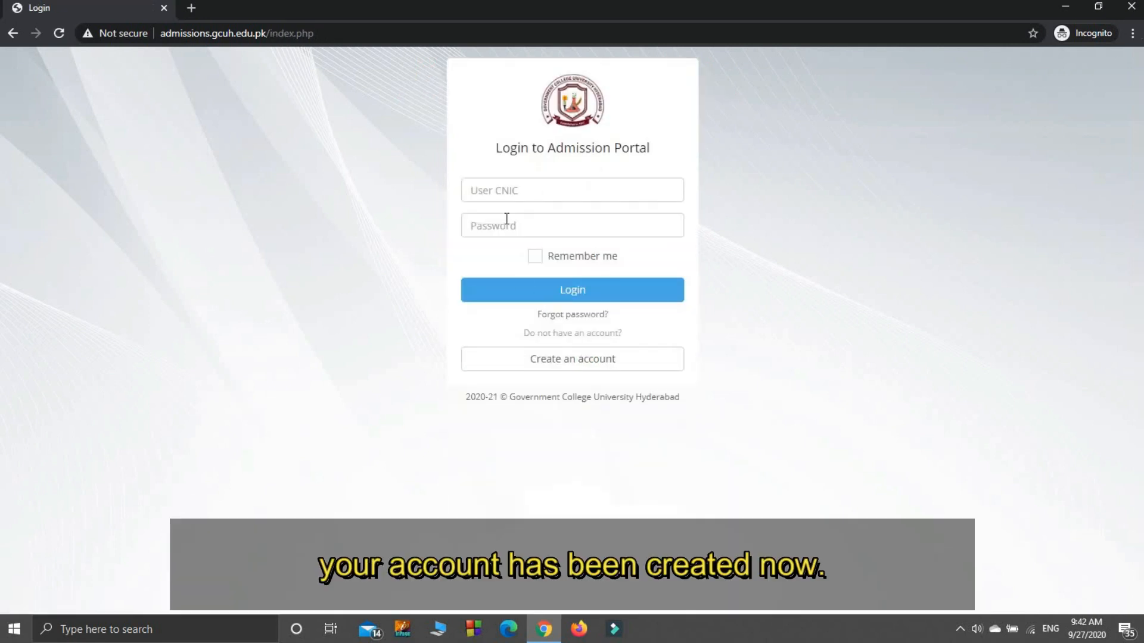
- Log in to the admission portal with the applicant's CNIC number and the account password
click(514, 192)
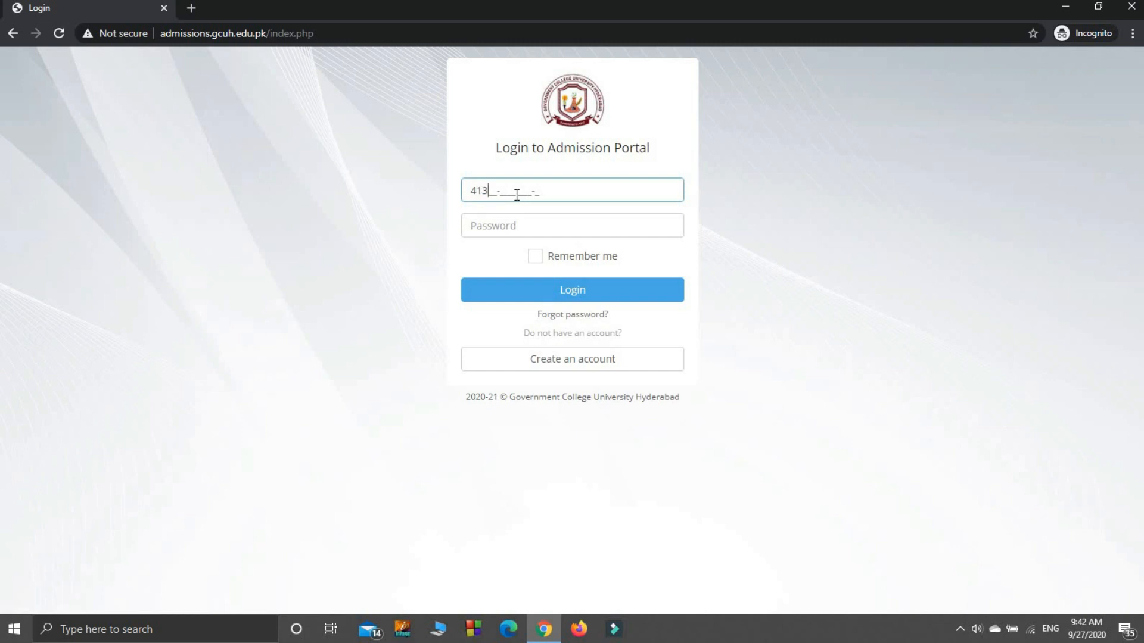
key(Tab)
text(•••••)
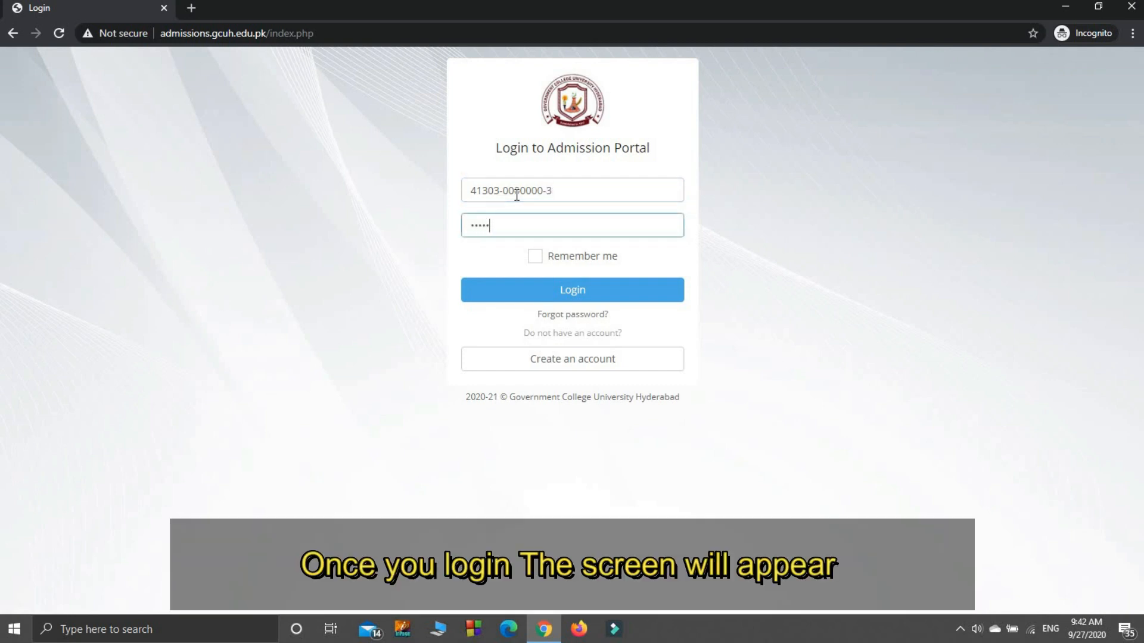
click(552, 292)
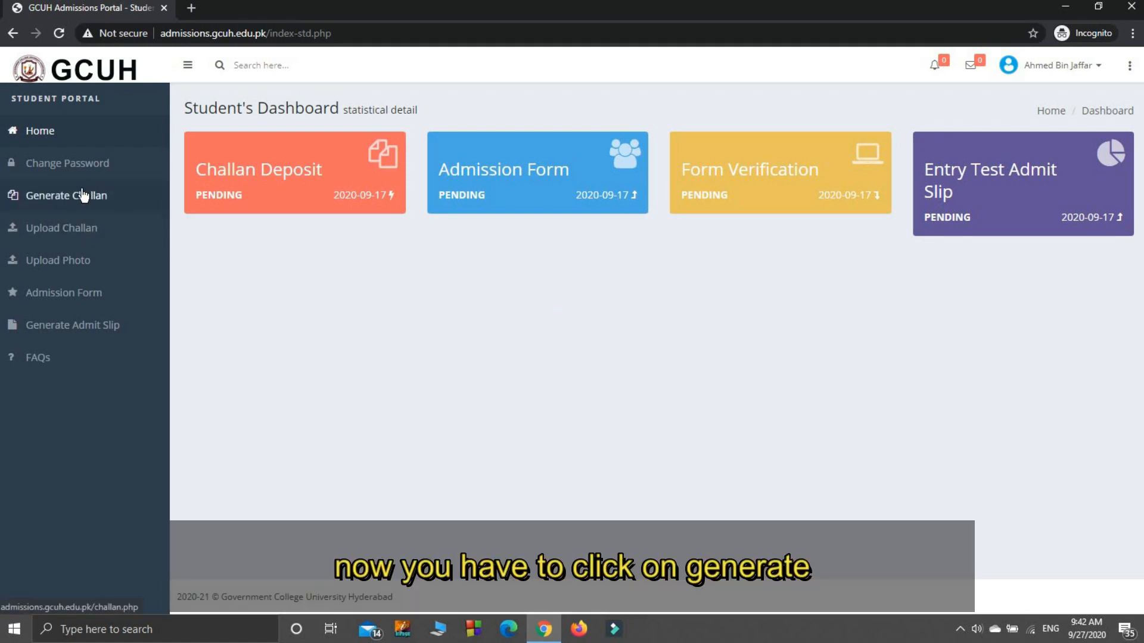
- Generate and print the bank challan for the admission processing fee, and return to the student dashboard
click(84, 196)
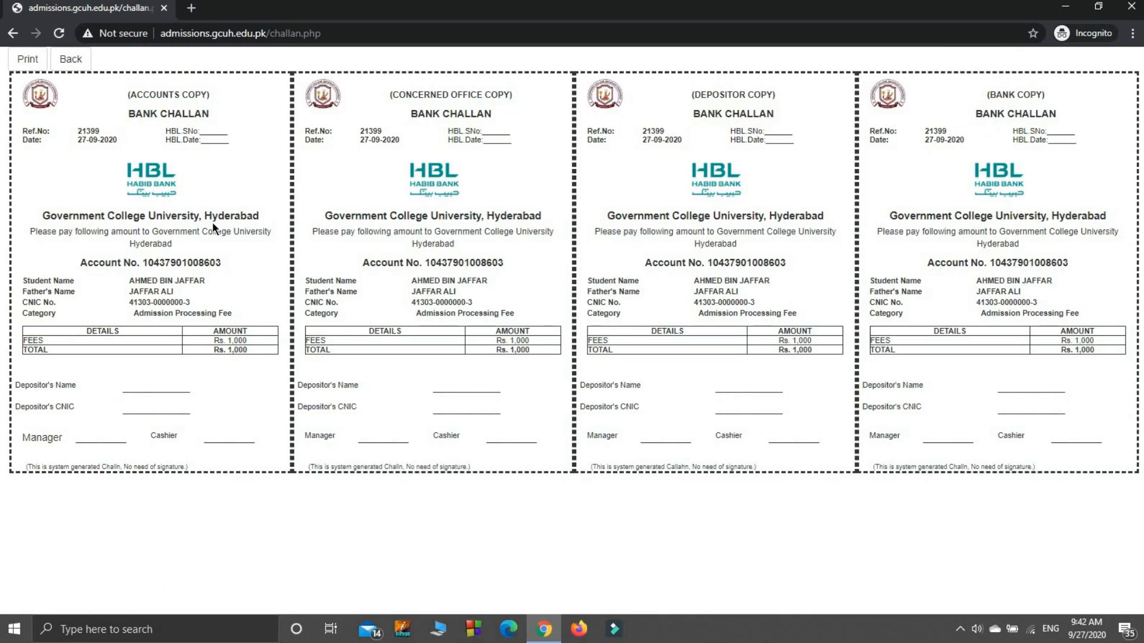
click(26, 66)
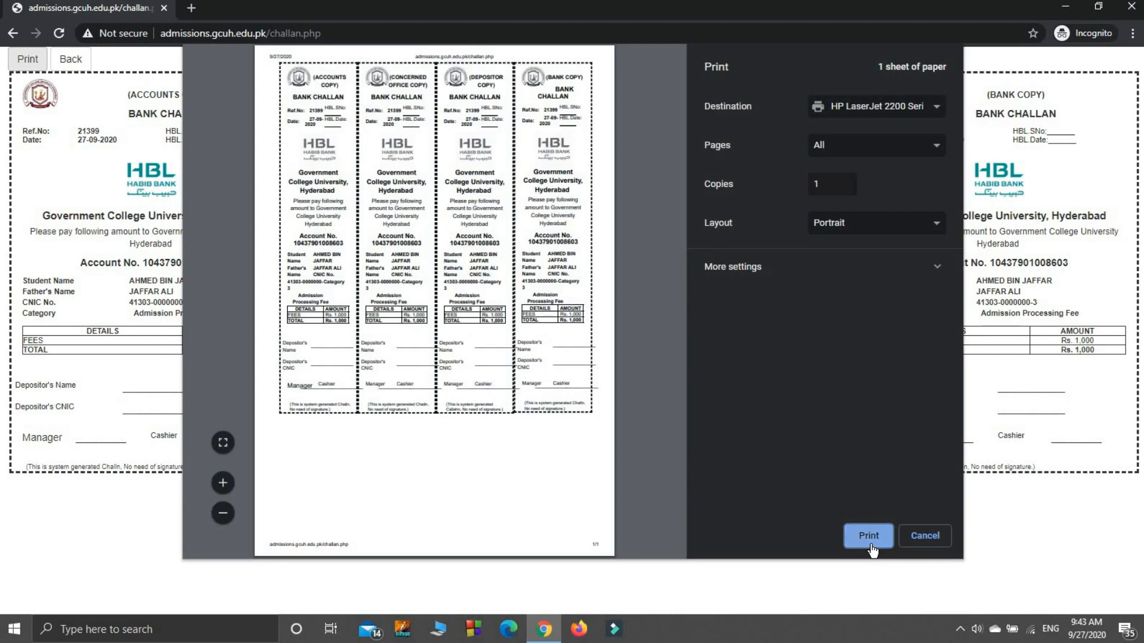
click(868, 536)
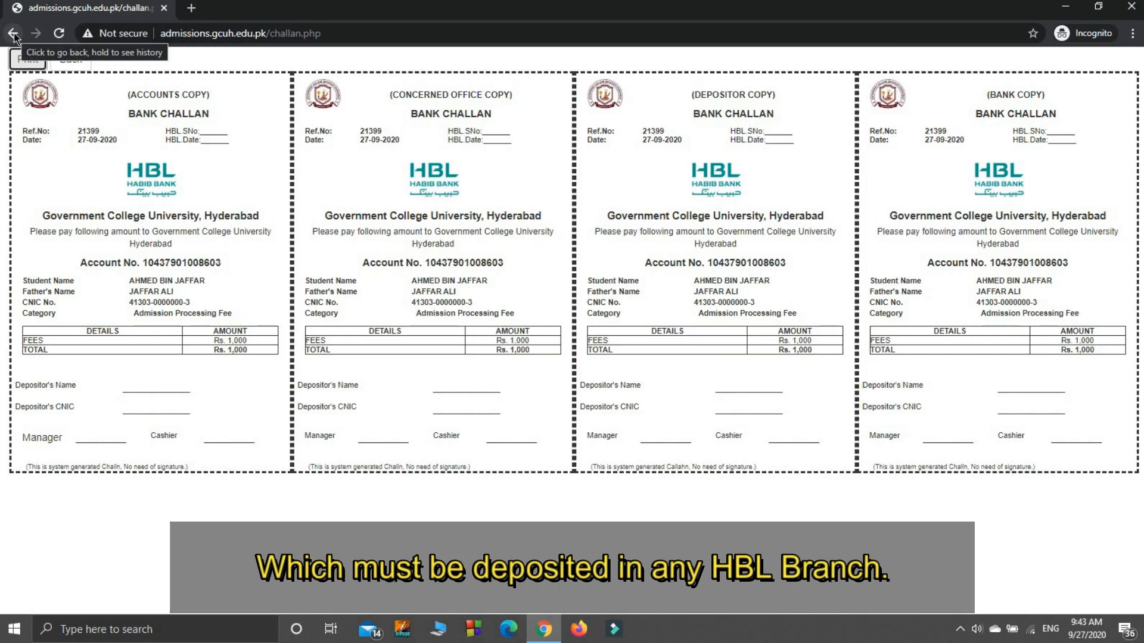
click(71, 64)
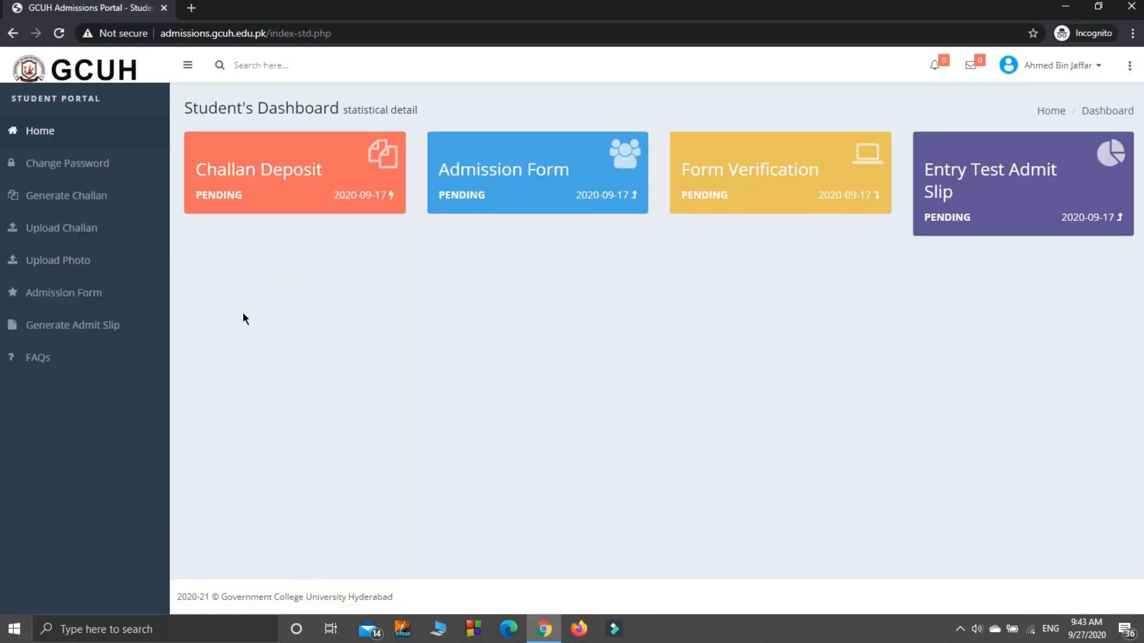
- Start the challan upload and enter "HBL Market Branch" as the branch name
click(66, 238)
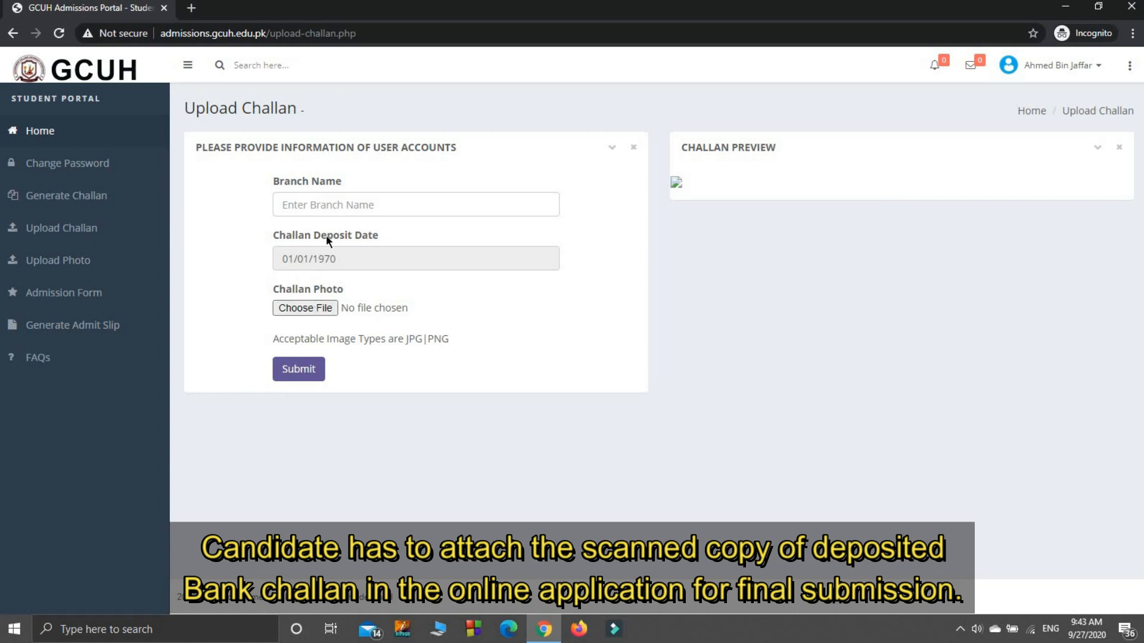
click(330, 206)
text(H)
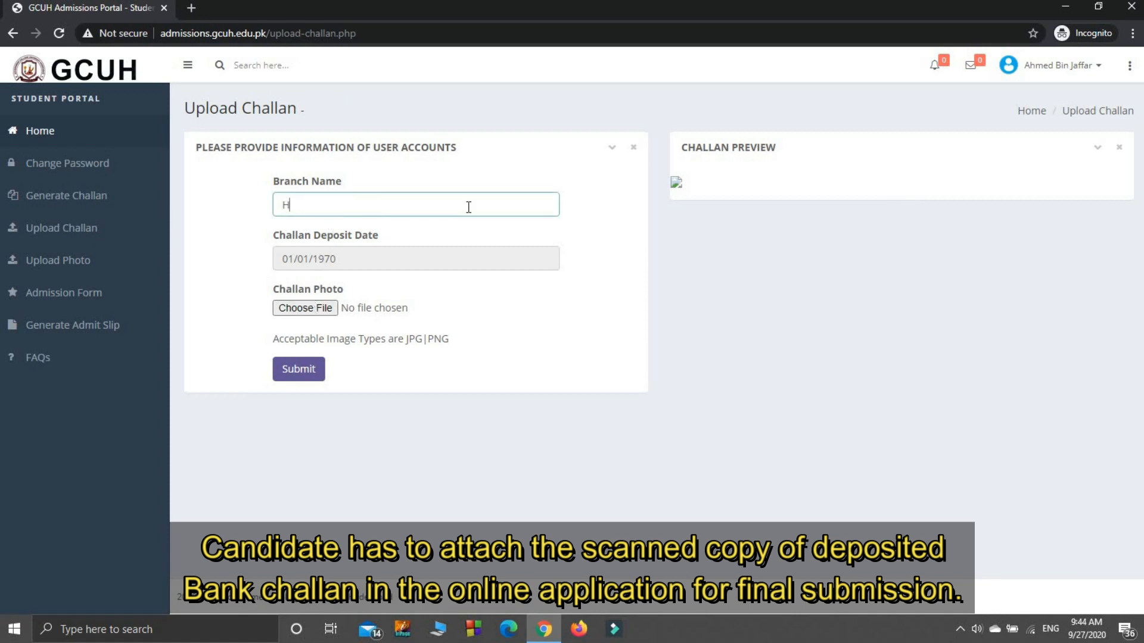
text(BL Mar)
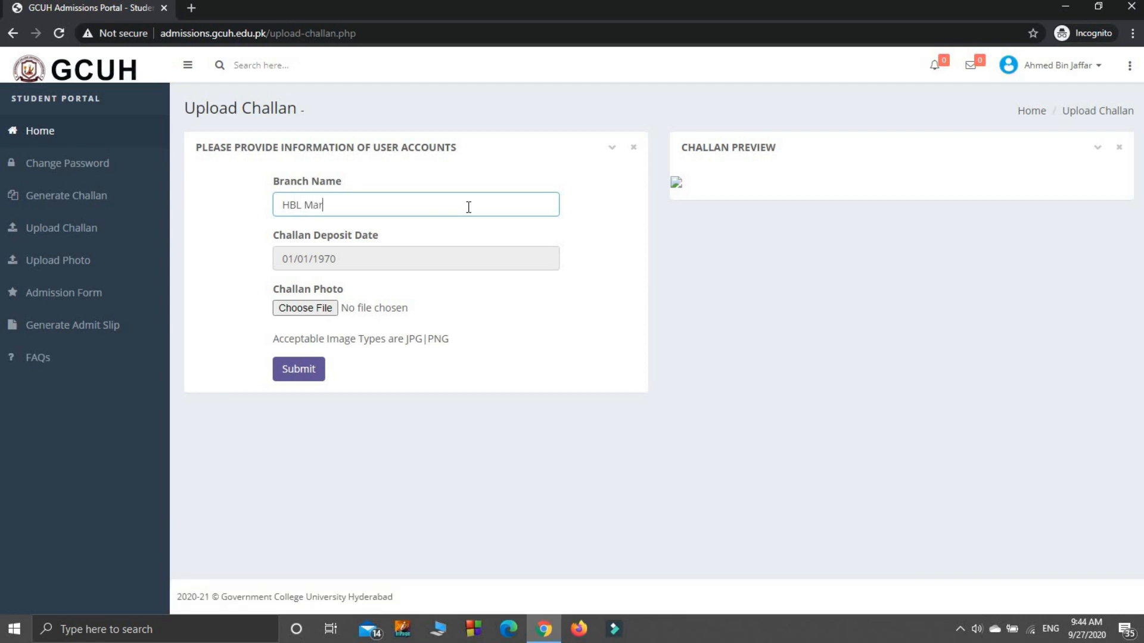
text(ket Branch)
- Set the challan deposit date to 10/01/2020
click(405, 257)
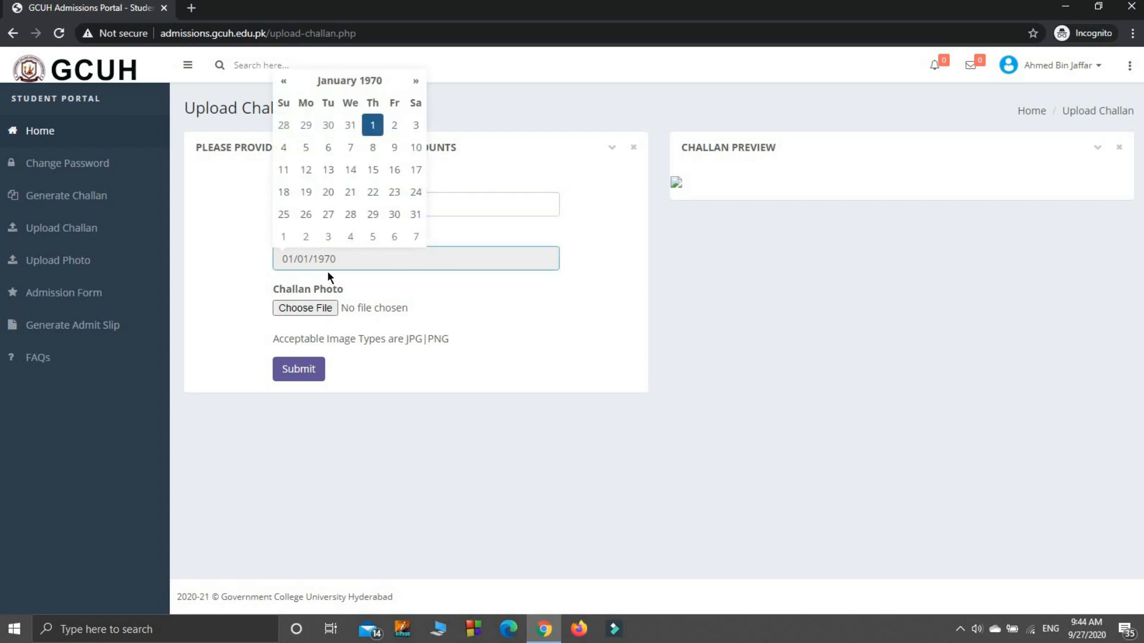
click(347, 80)
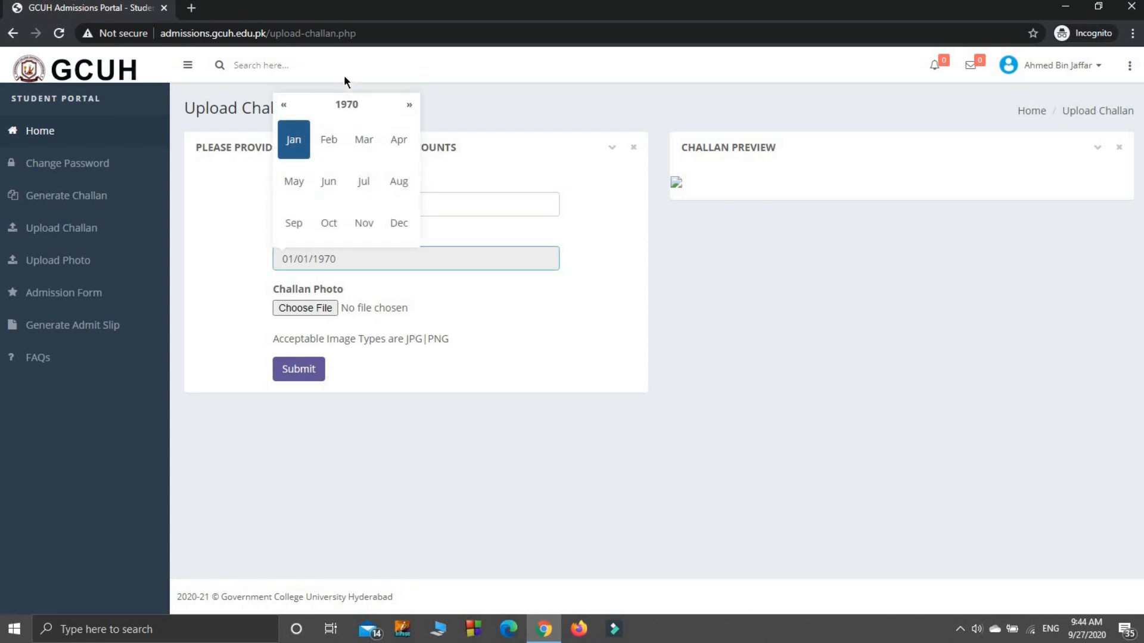
click(338, 110)
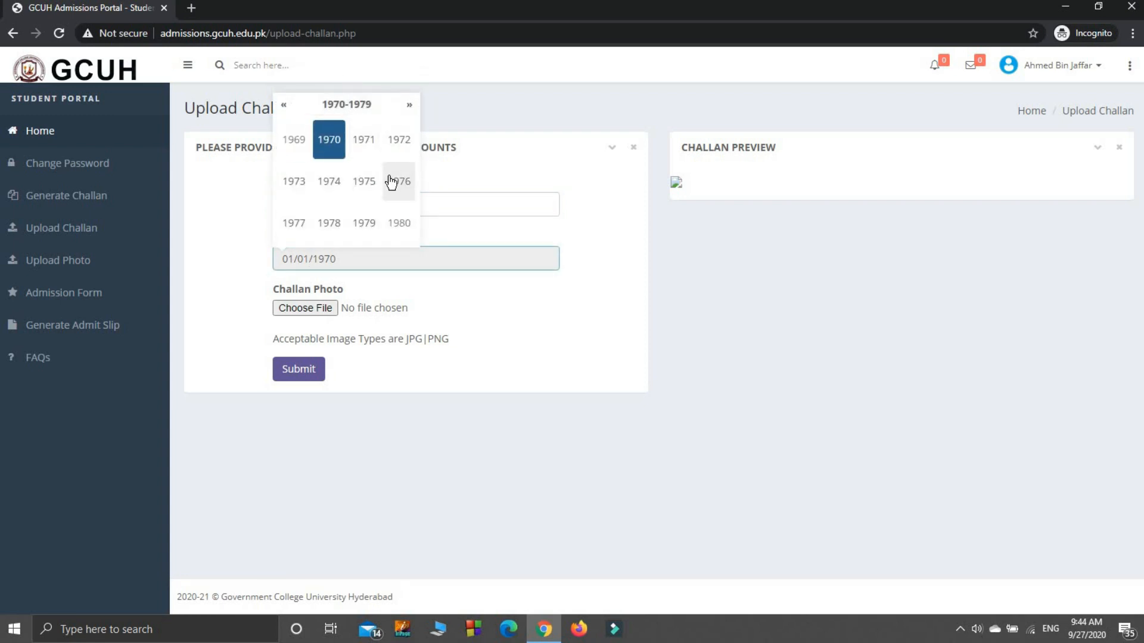
scroll(376, 205, down, 2)
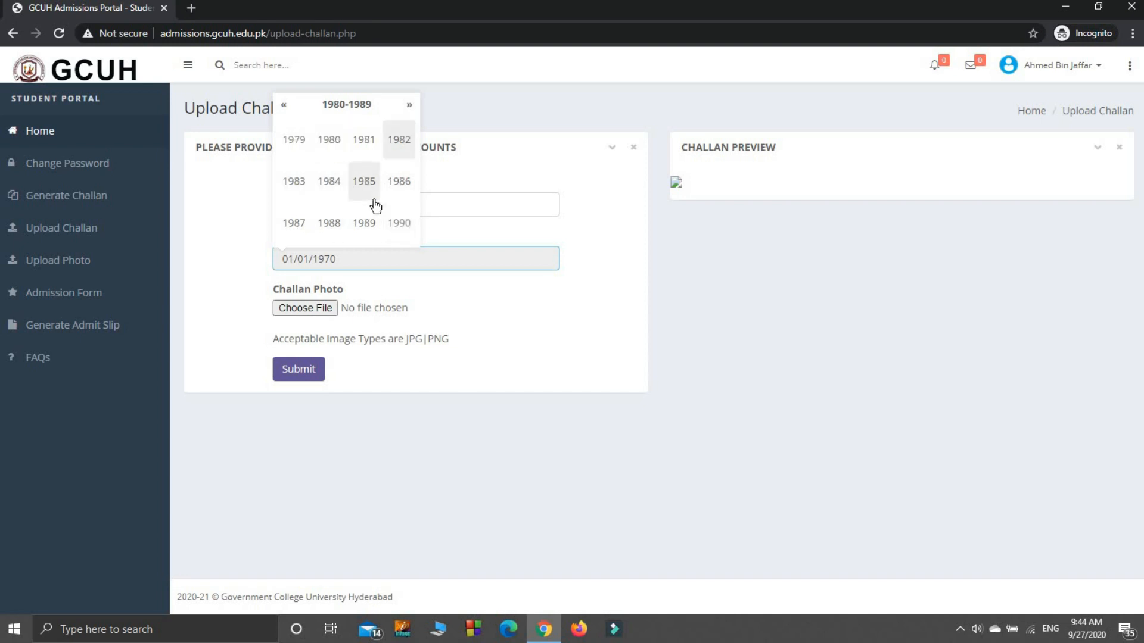
scroll(375, 205, down, 1)
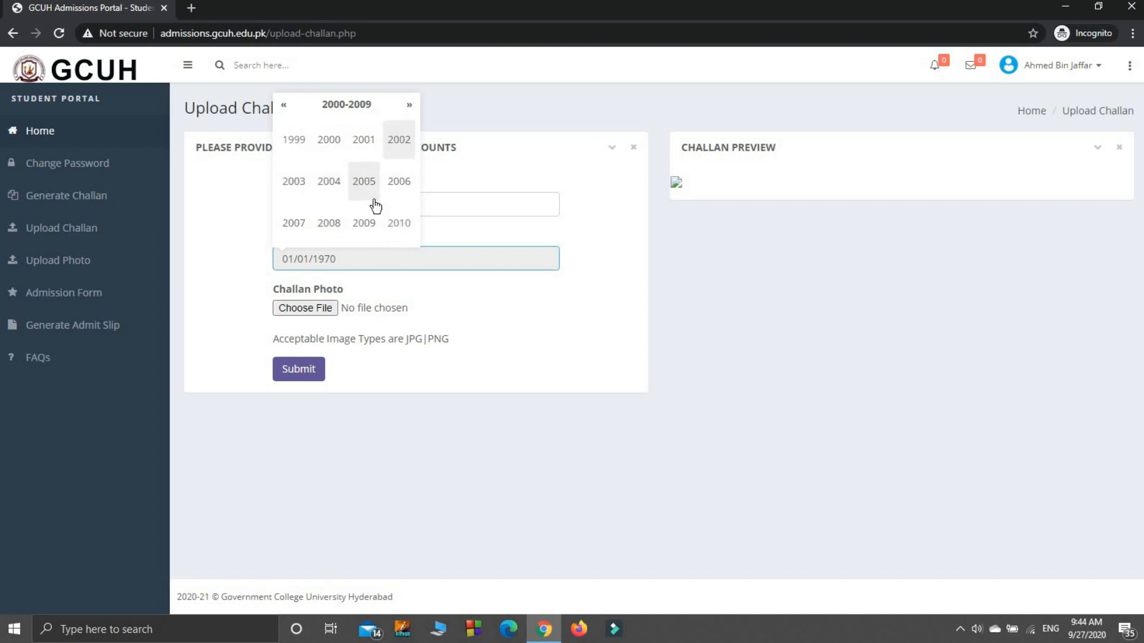
scroll(375, 206, down, 1)
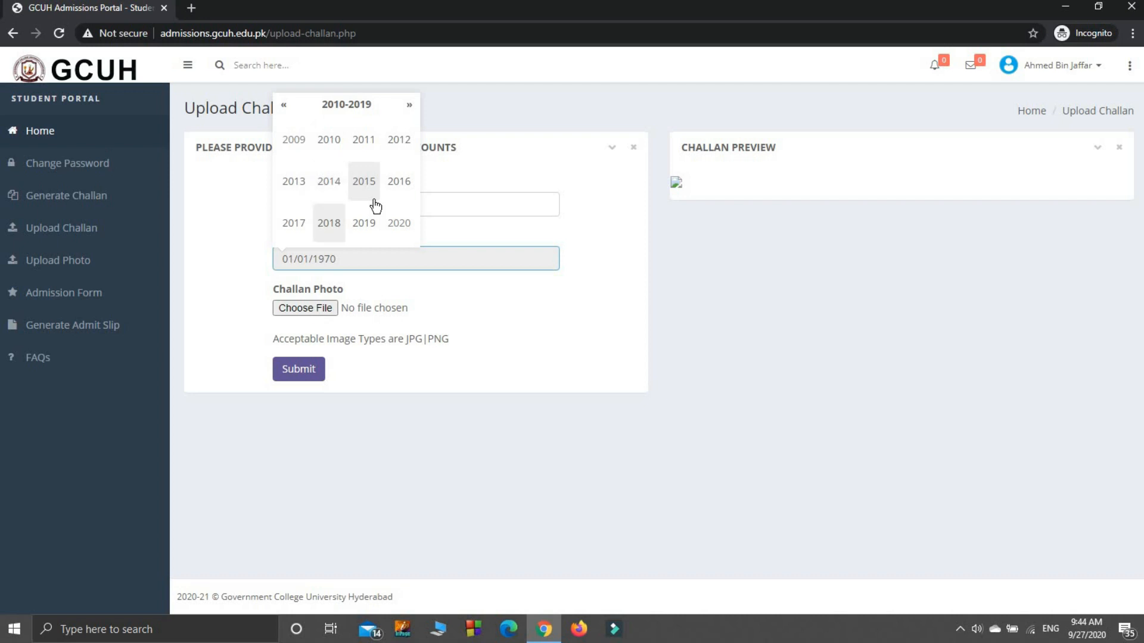
scroll(375, 206, down, 1)
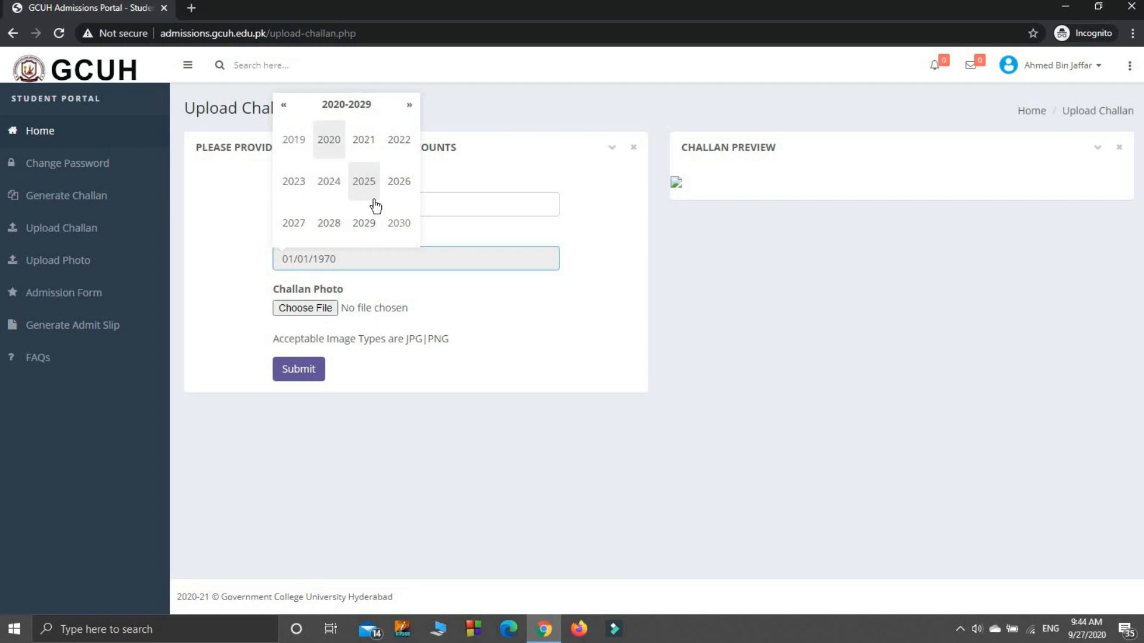
click(337, 154)
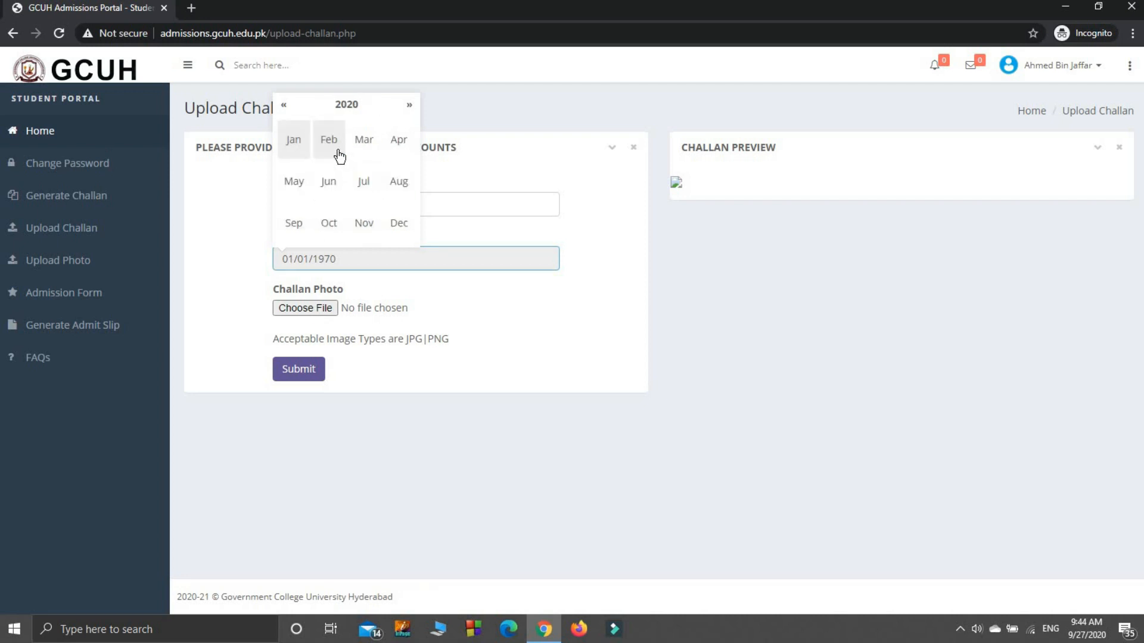
click(329, 229)
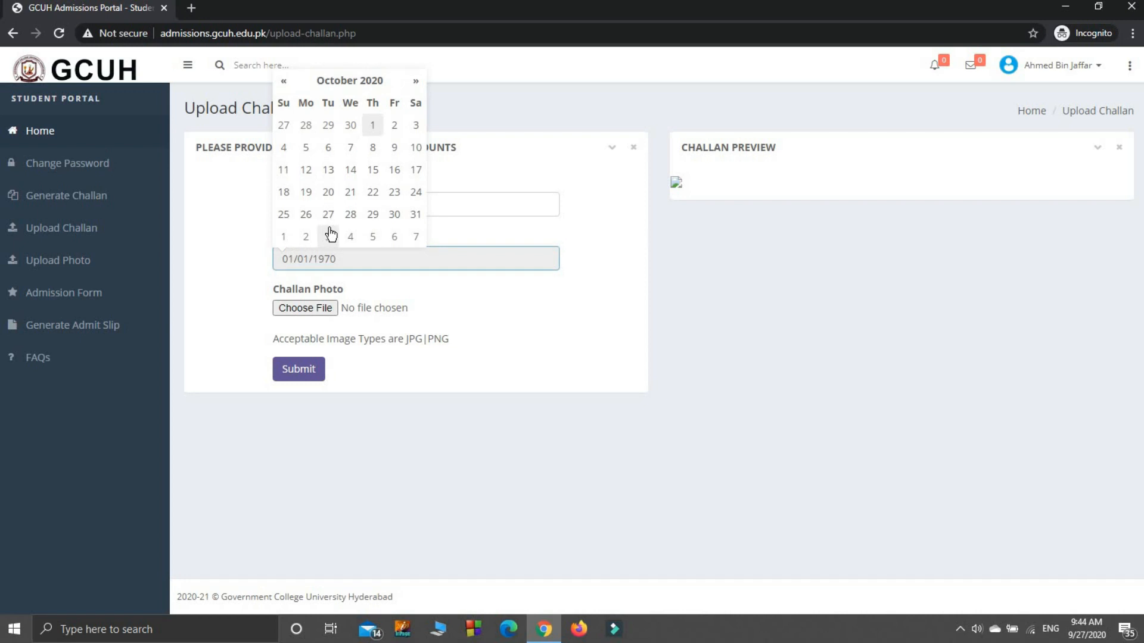
click(374, 130)
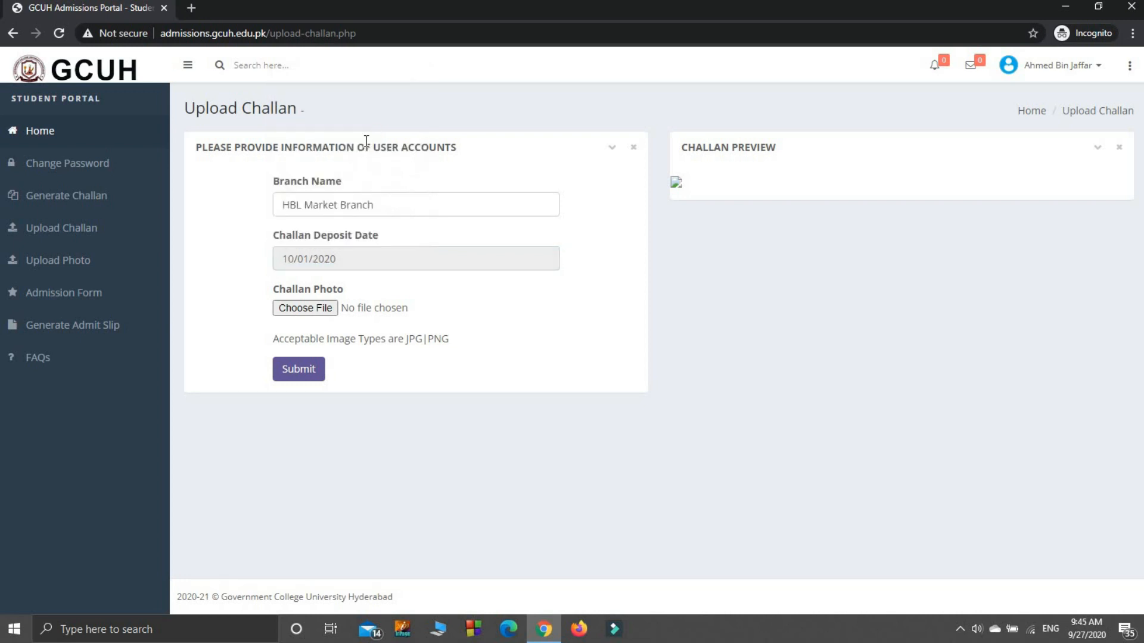
- Attach Capture.PNG from the Desktop as the challan photo and submit the challan details
click(298, 309)
double_click(273, 104)
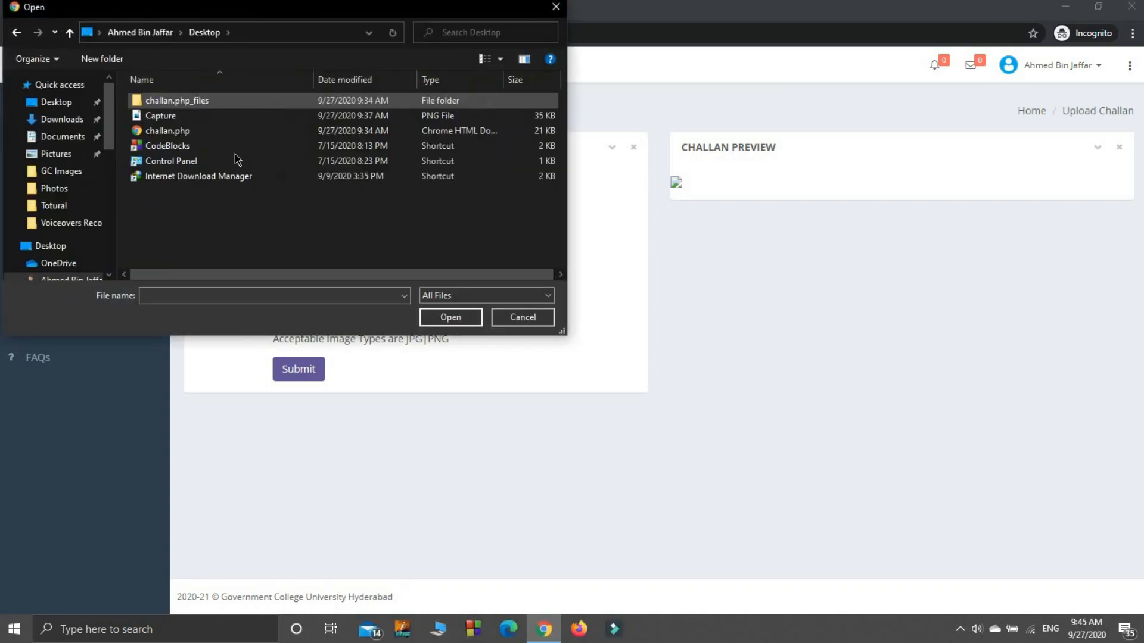
double_click(198, 117)
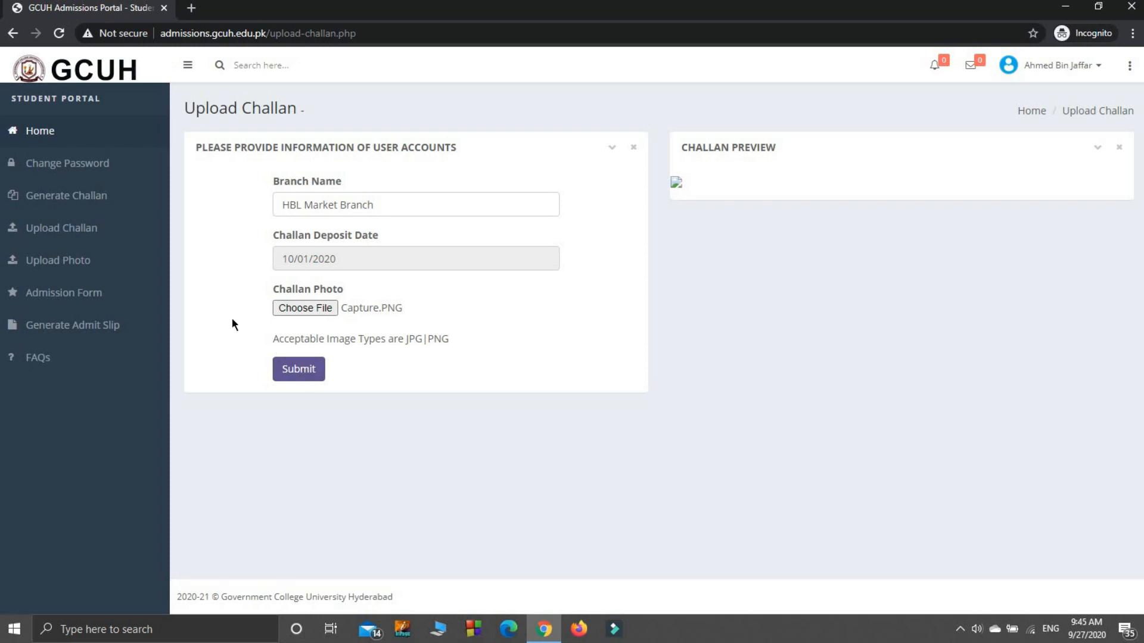
click(305, 375)
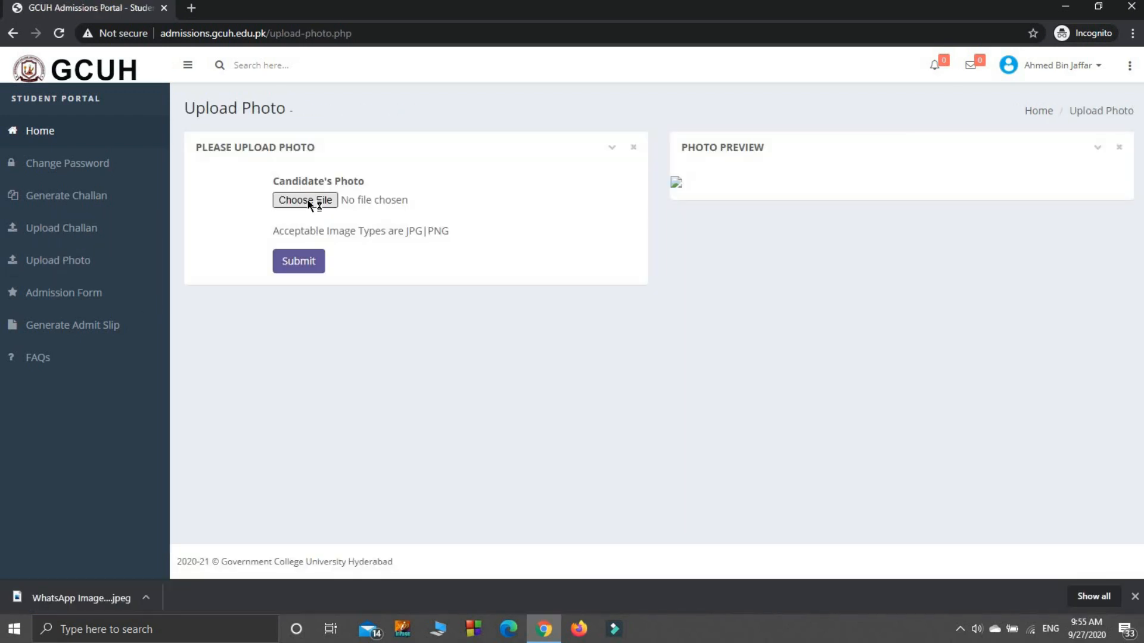
- Upload the JPEG "WhatsApp Image 2020-09-27 at 09.53.41" as the candidate's photo and submit it
click(307, 201)
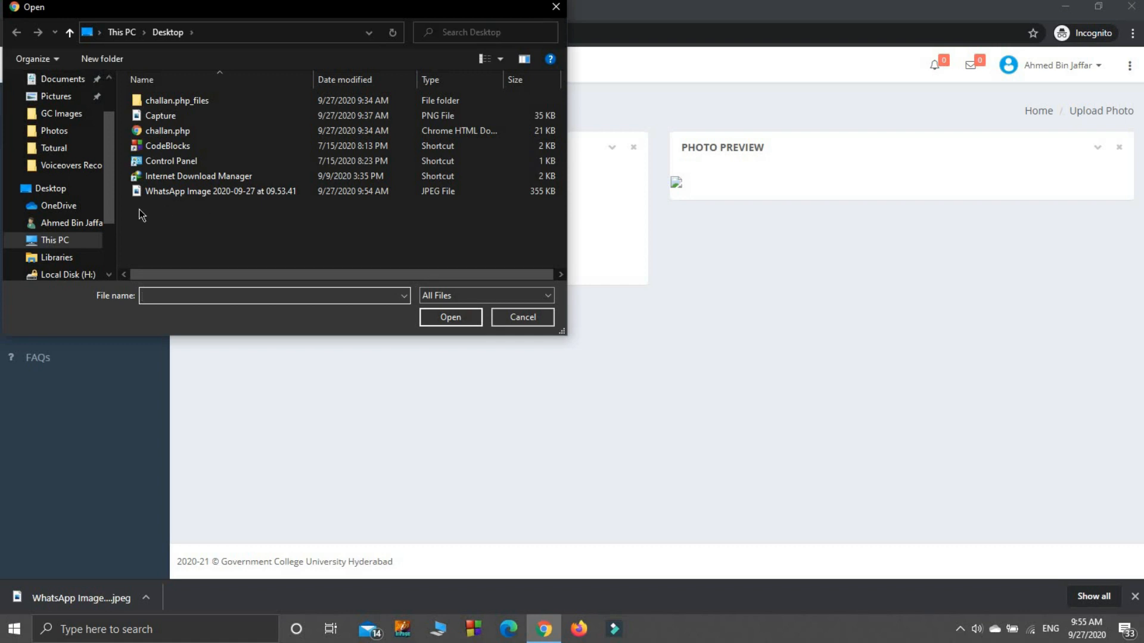
double_click(150, 192)
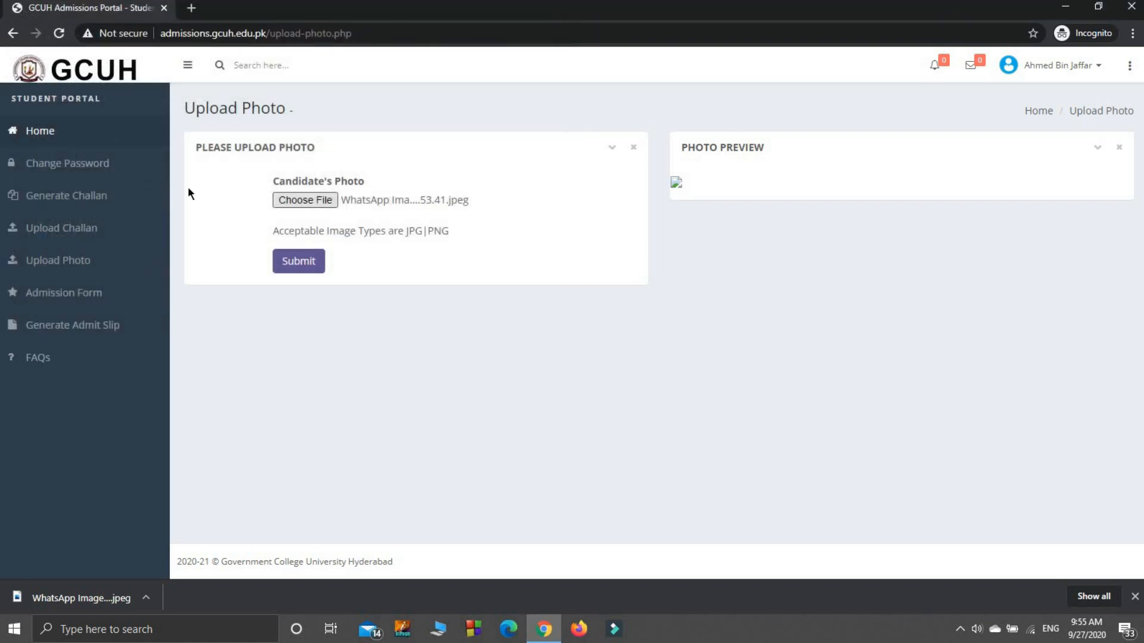
click(284, 269)
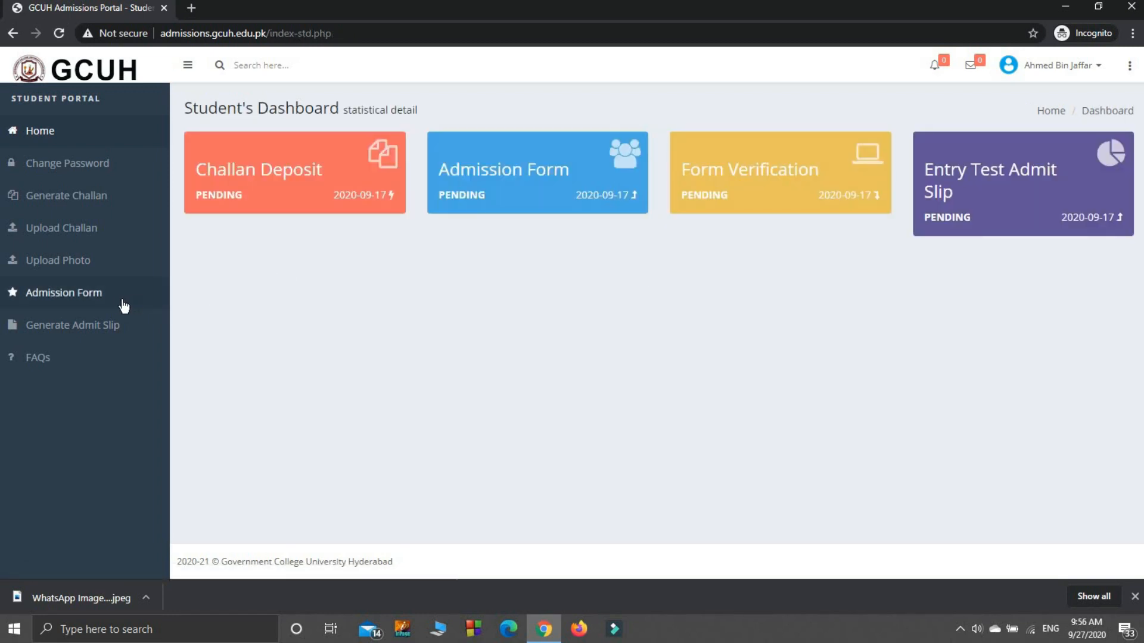
- Open the admission form and fill in the guardian's name and the candidate's surname
click(92, 304)
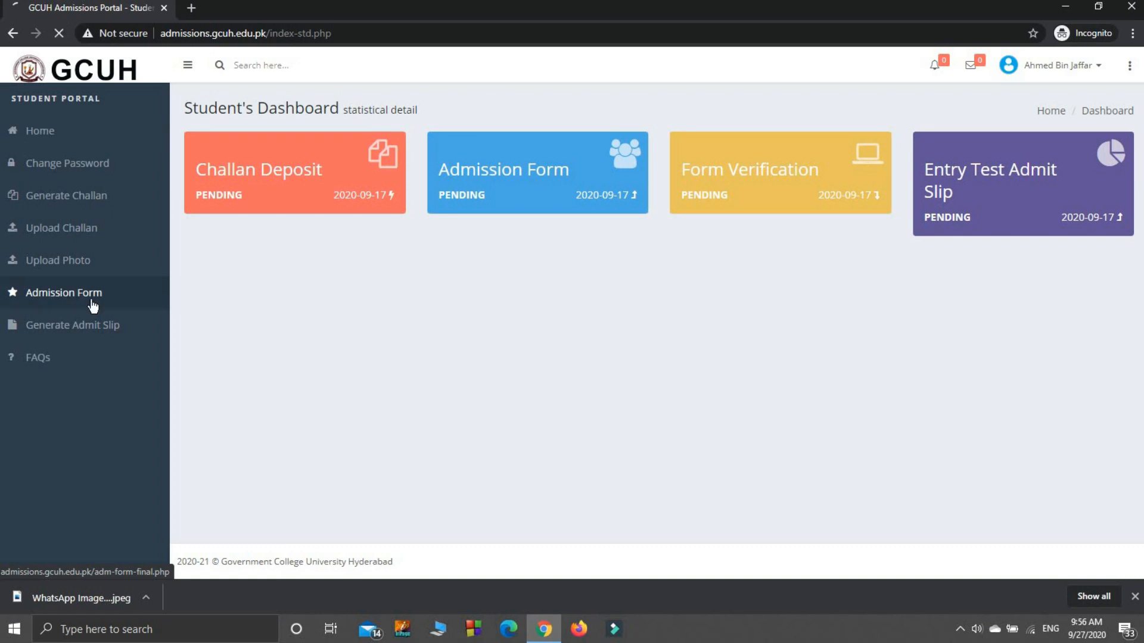
drag(1140, 177, 1138, 223)
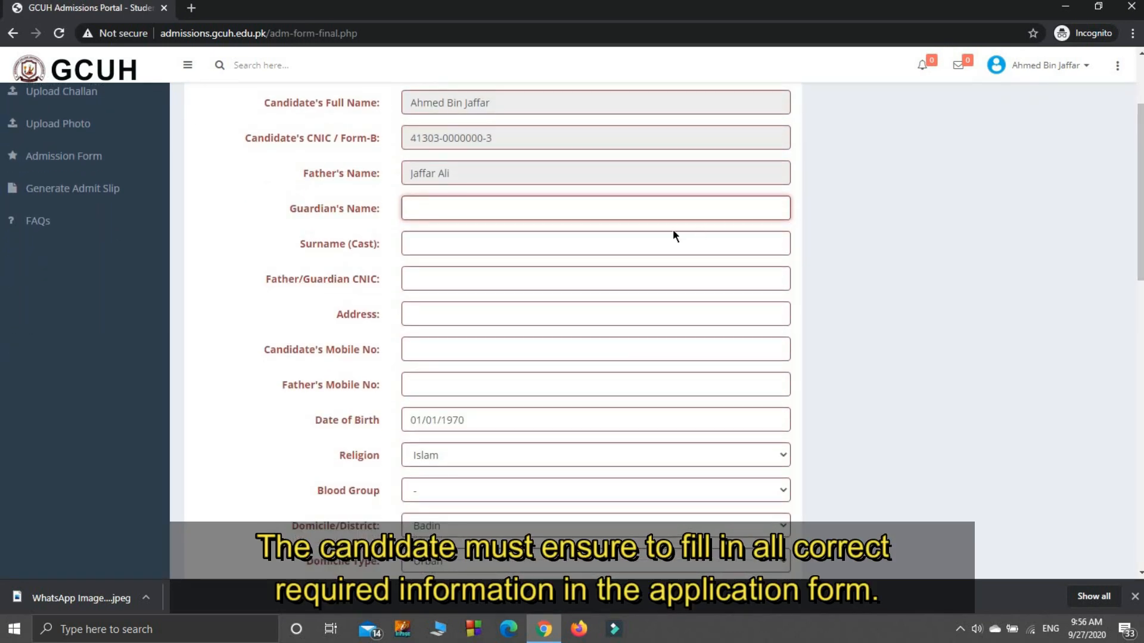
key(Tab)
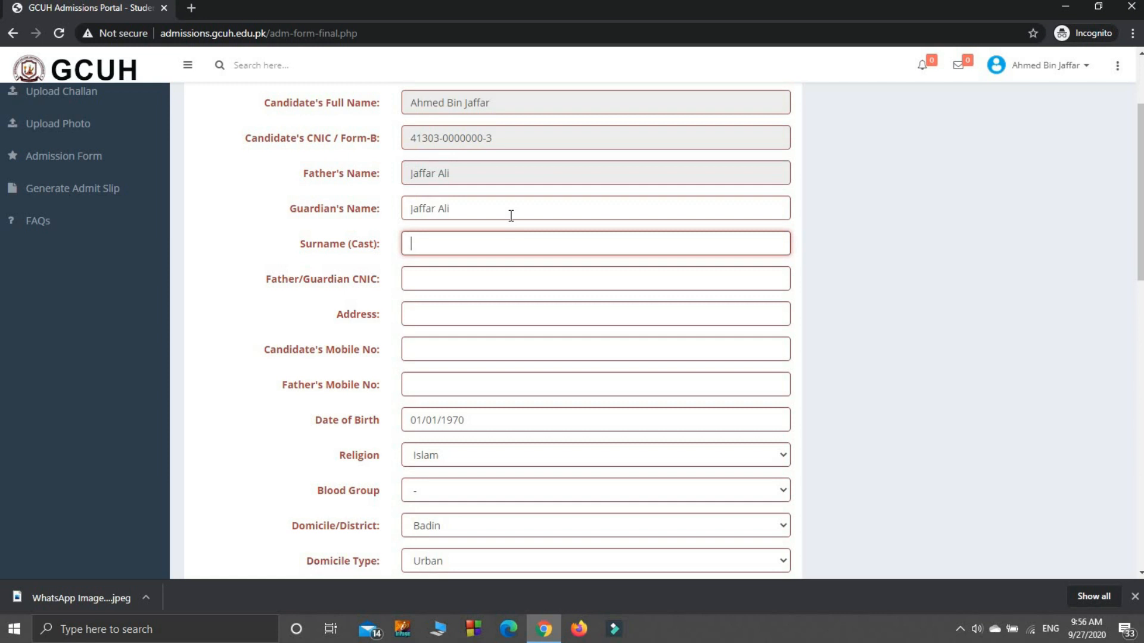
key(Tab)
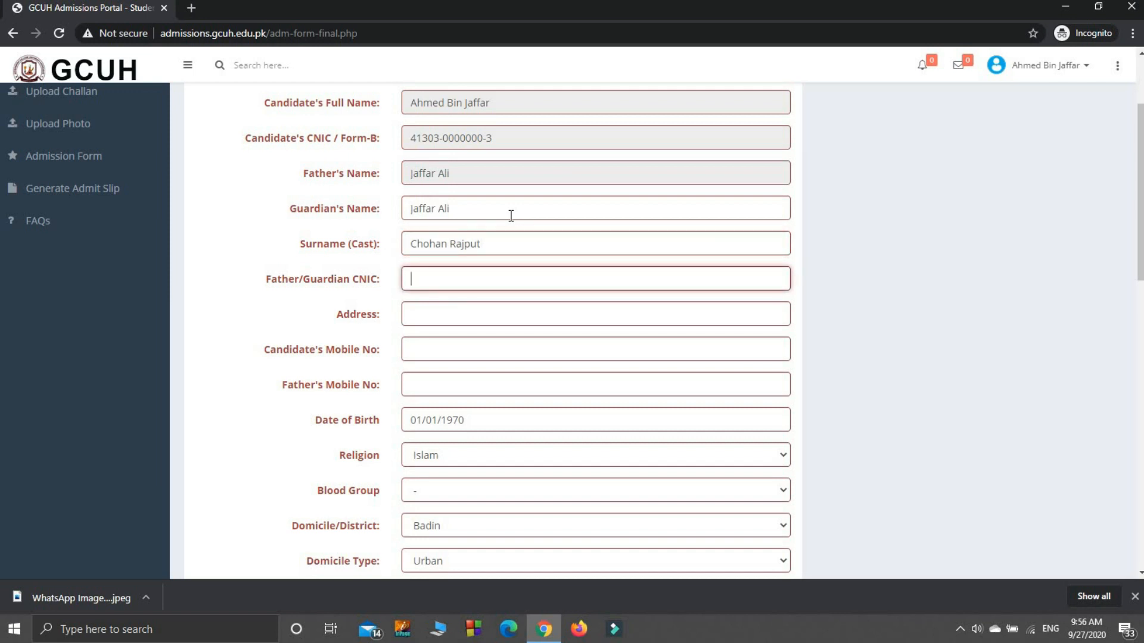
- Enter the father's or guardian's CNIC number, including its dashes, in the admission form
key(Tab)
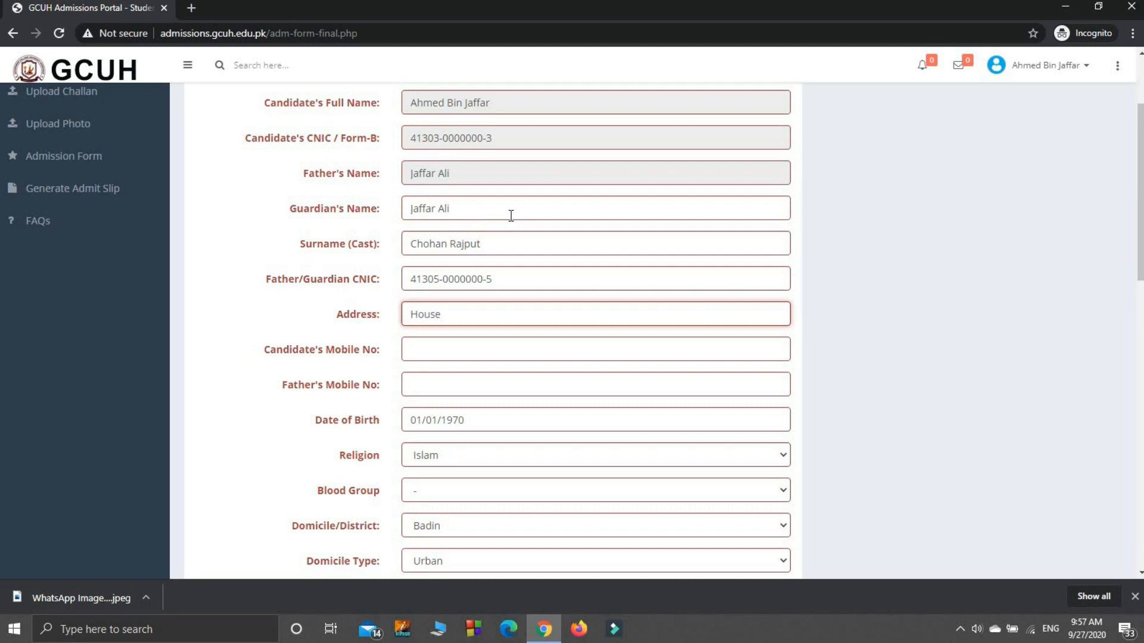
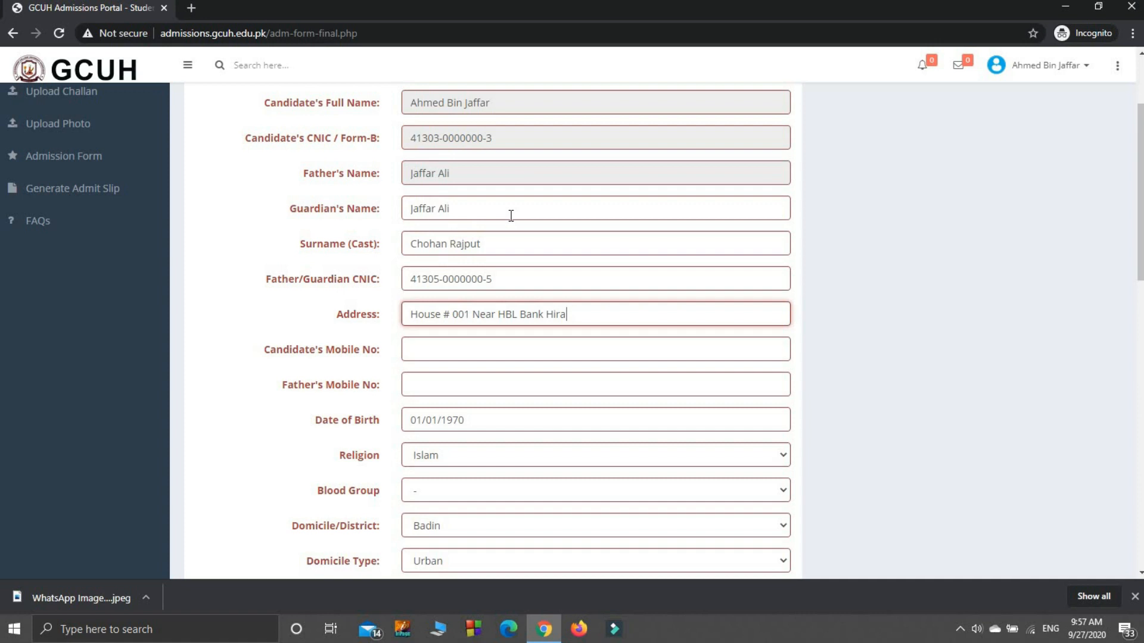
- Fill in the candidate's full postal address in the admission form
key(Tab)
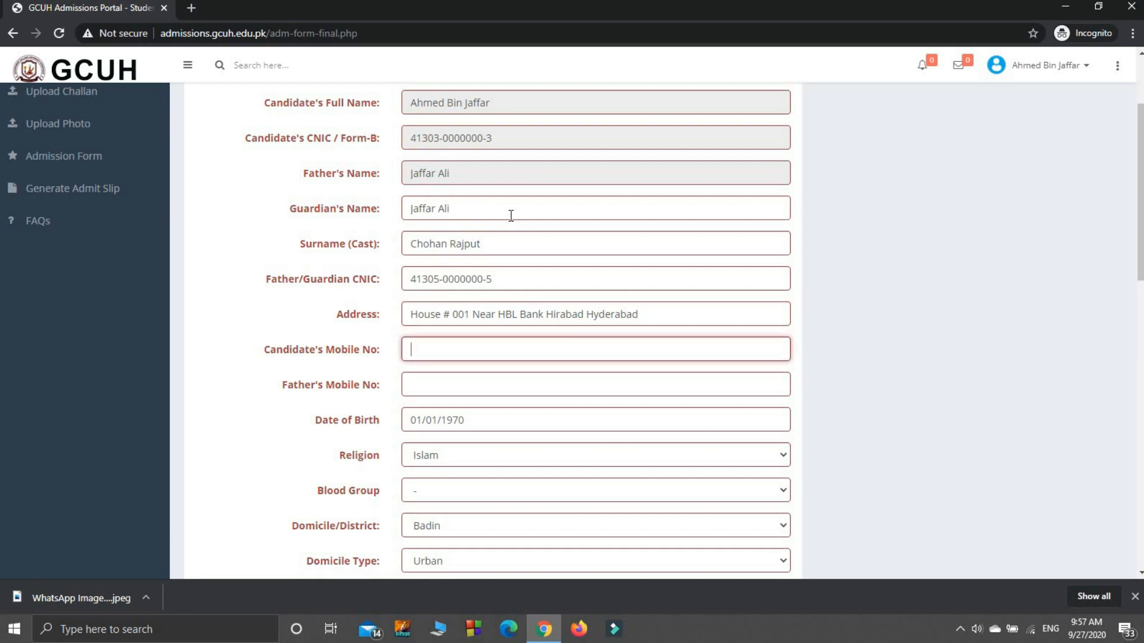
- Enter the candidate's mobile number and the father's mobile number
click(476, 384)
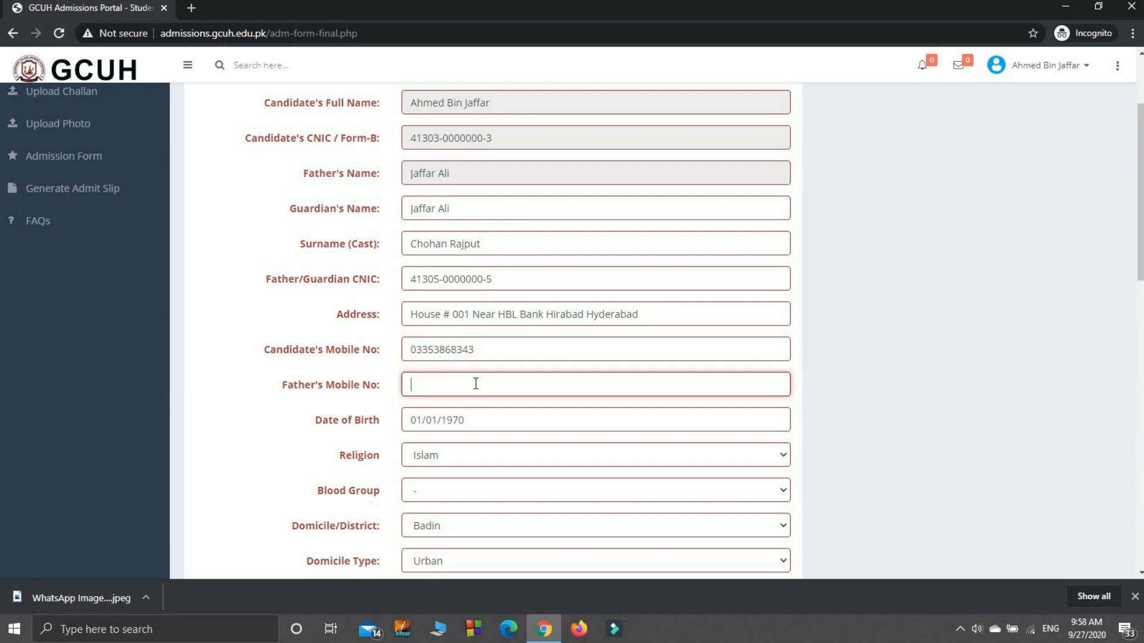
- Set the candidate's date of birth by choosing its year, month and day in the calendar
click(474, 417)
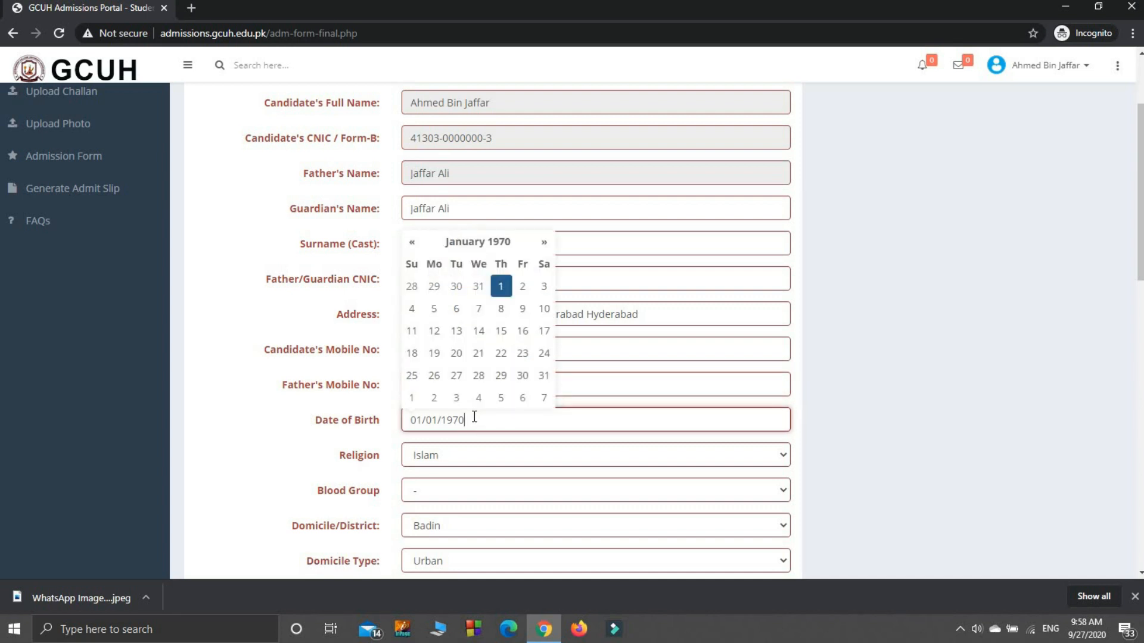
click(479, 331)
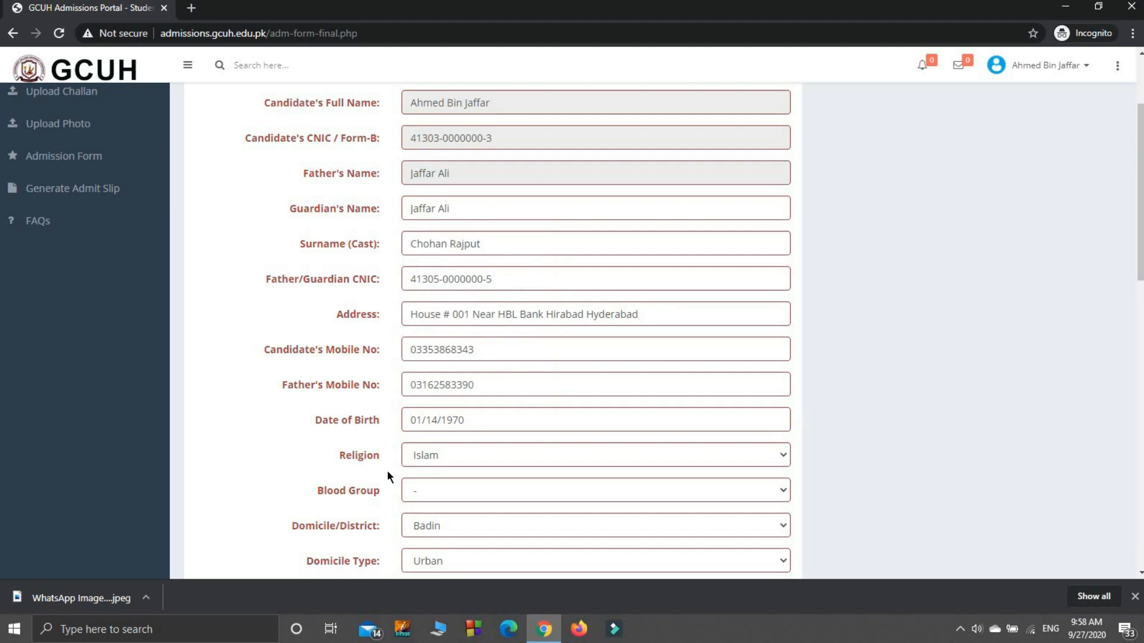
click(420, 420)
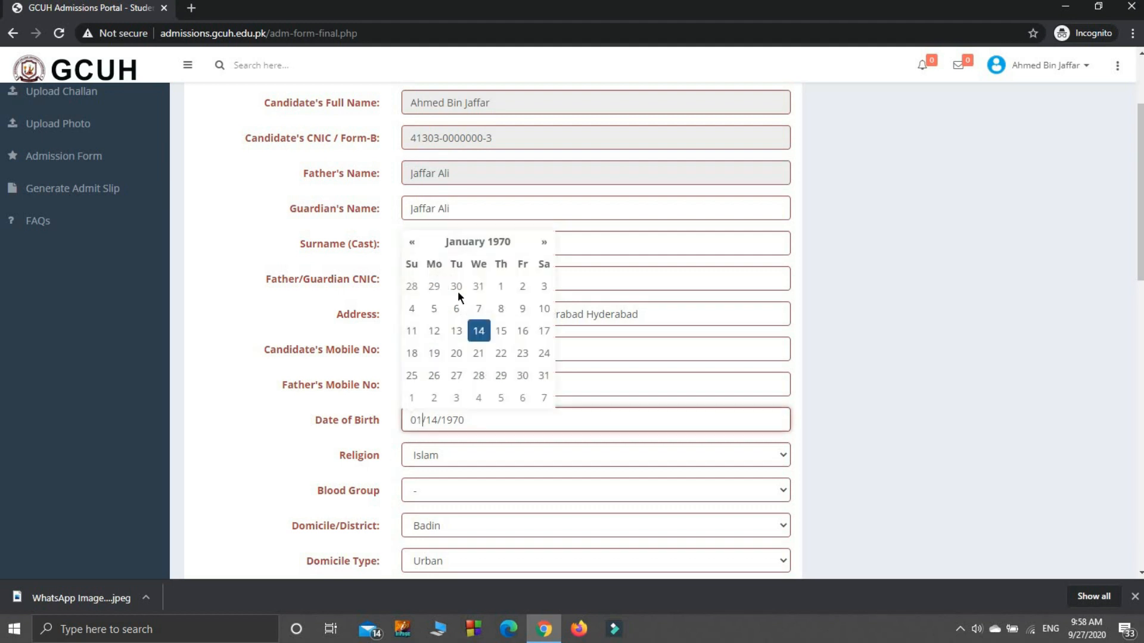
click(481, 241)
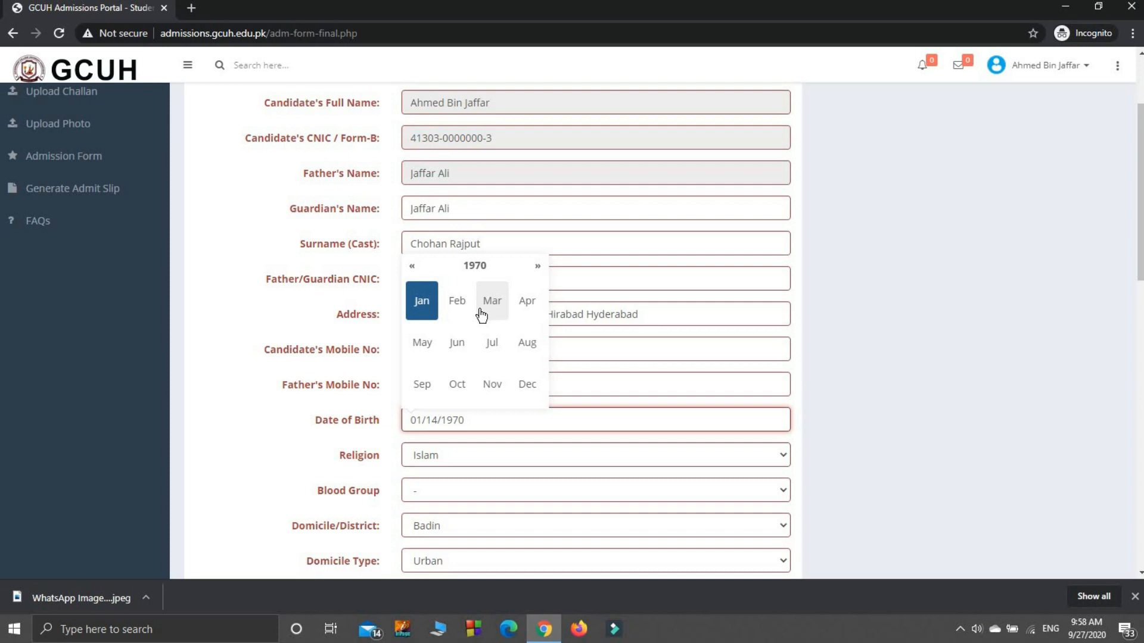
click(422, 301)
click(481, 243)
click(470, 266)
click(471, 267)
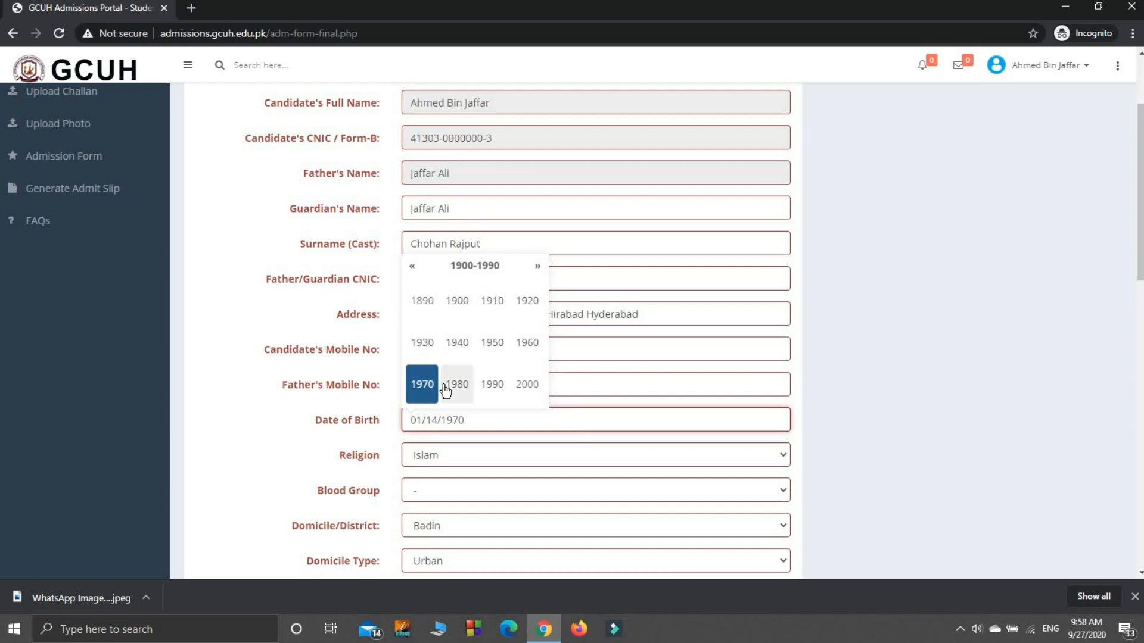
click(519, 388)
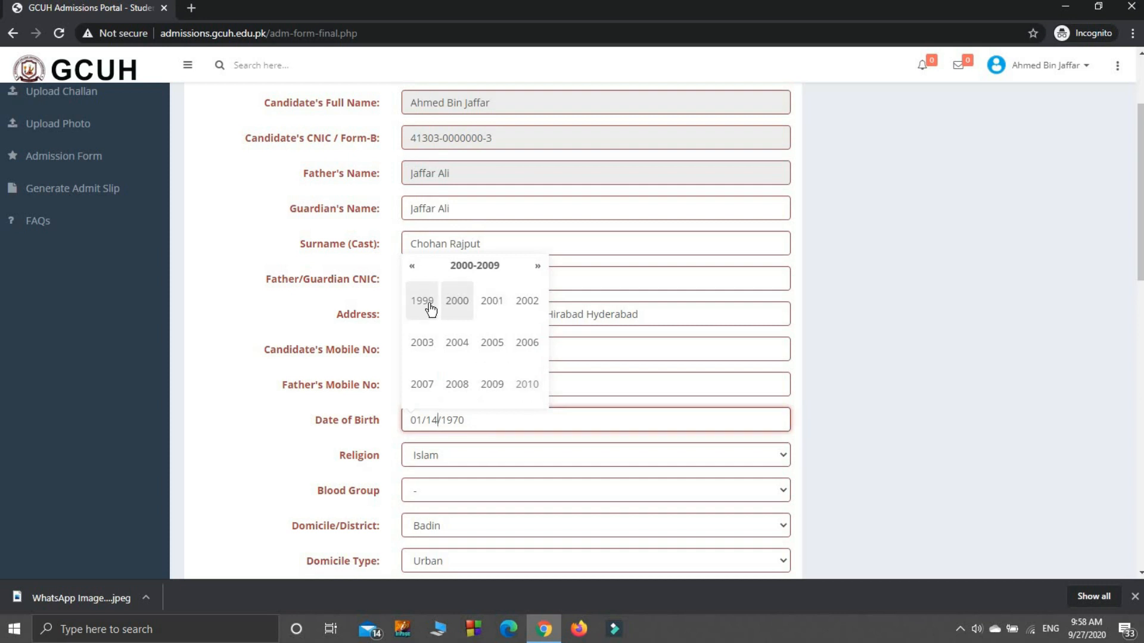
click(454, 305)
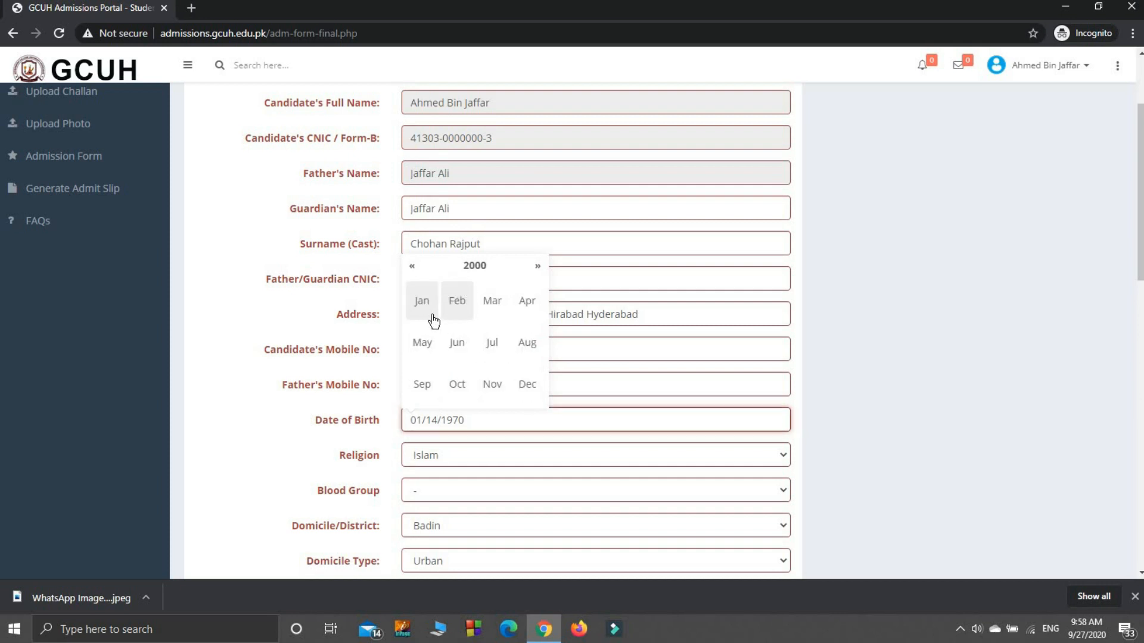
click(417, 304)
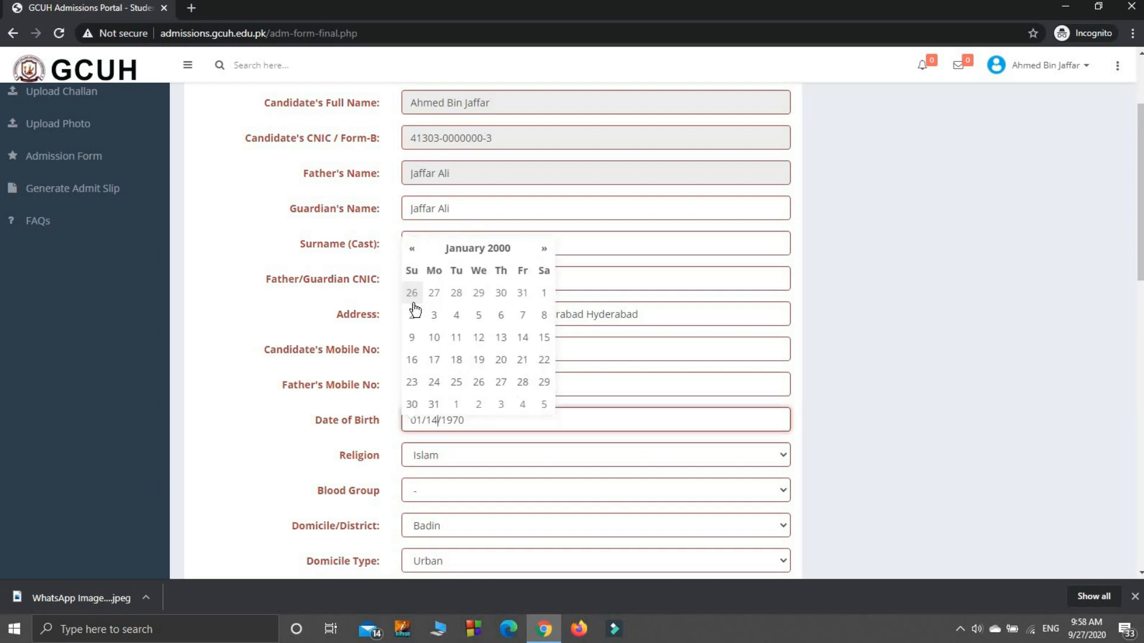
click(543, 285)
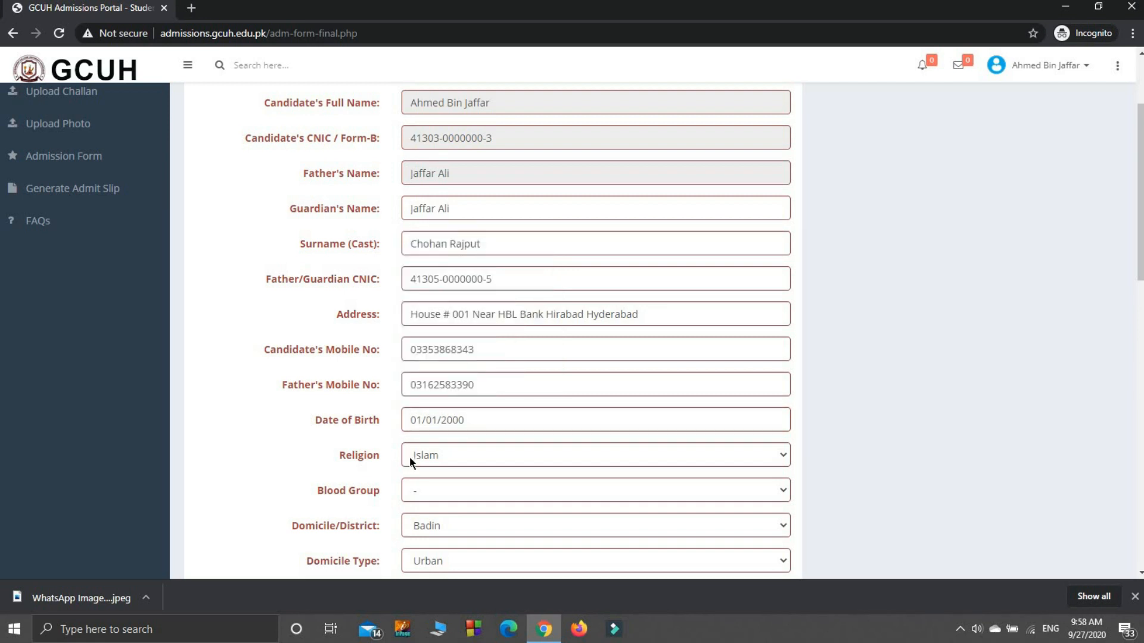
- Choose Islam as the candidate's religion and B +ve as the blood group
click(441, 456)
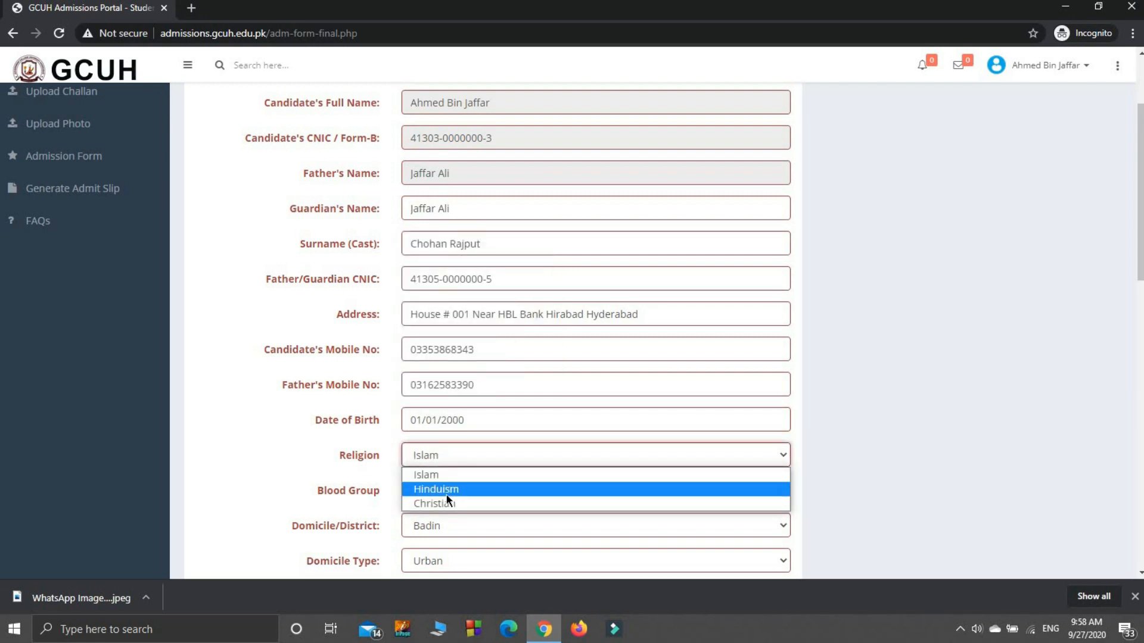
click(456, 472)
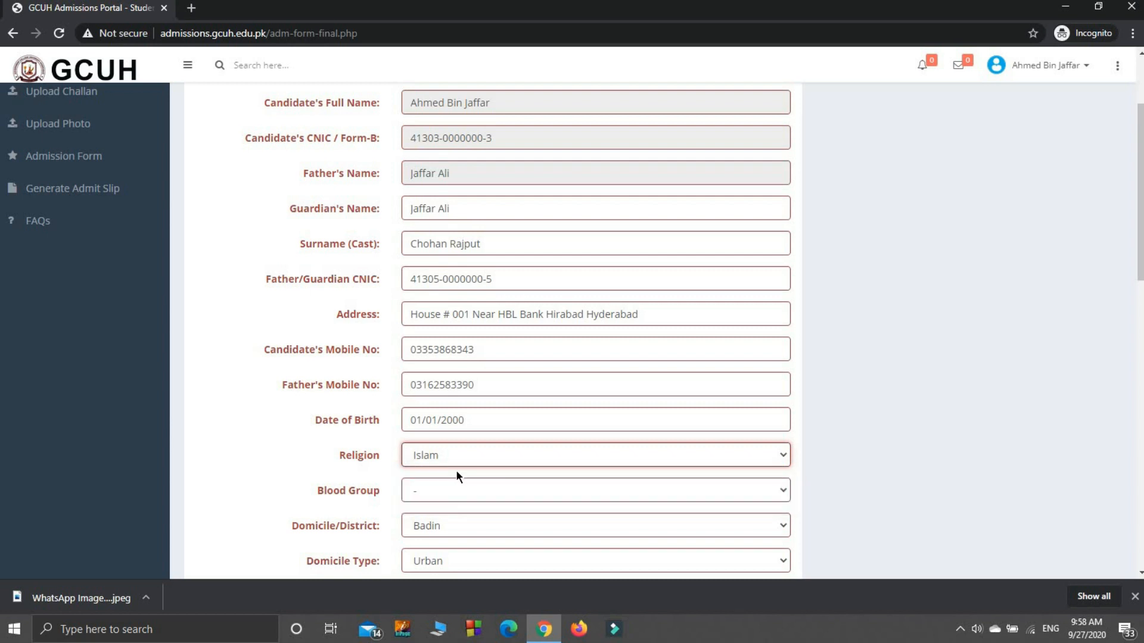
click(497, 494)
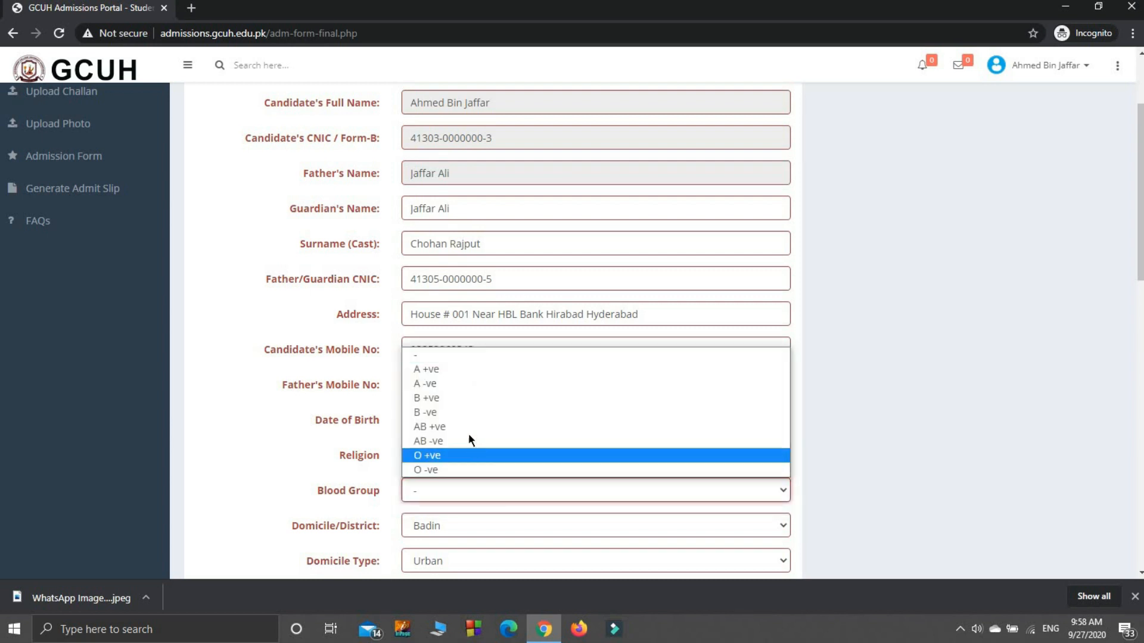
click(461, 398)
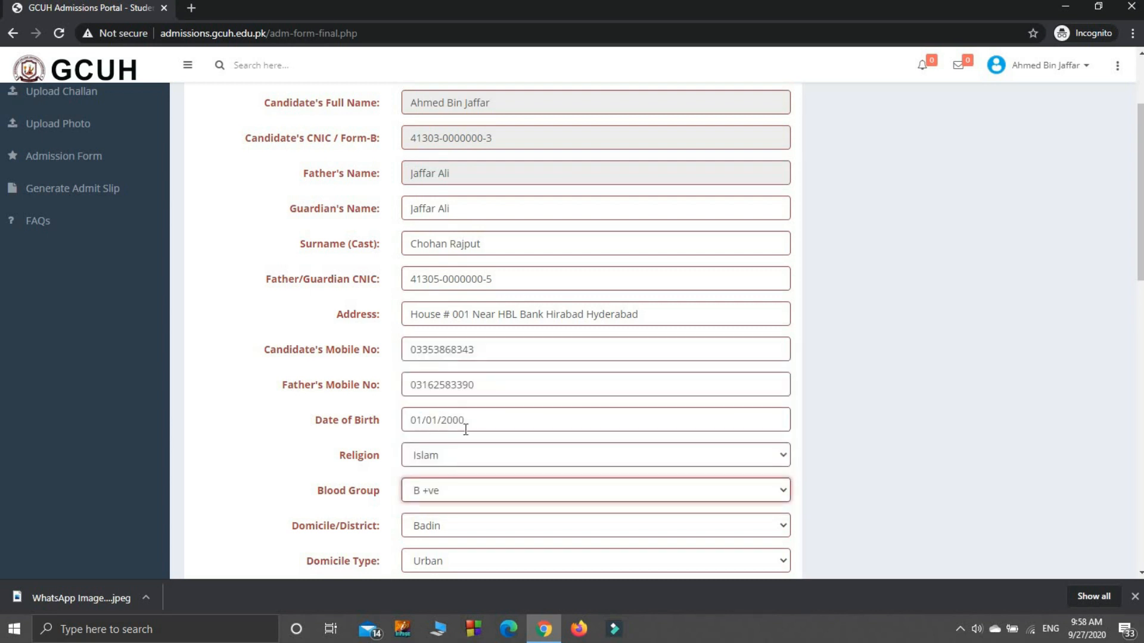
- Set the domicile district to Hyderabad and the domicile type to Urban
click(562, 528)
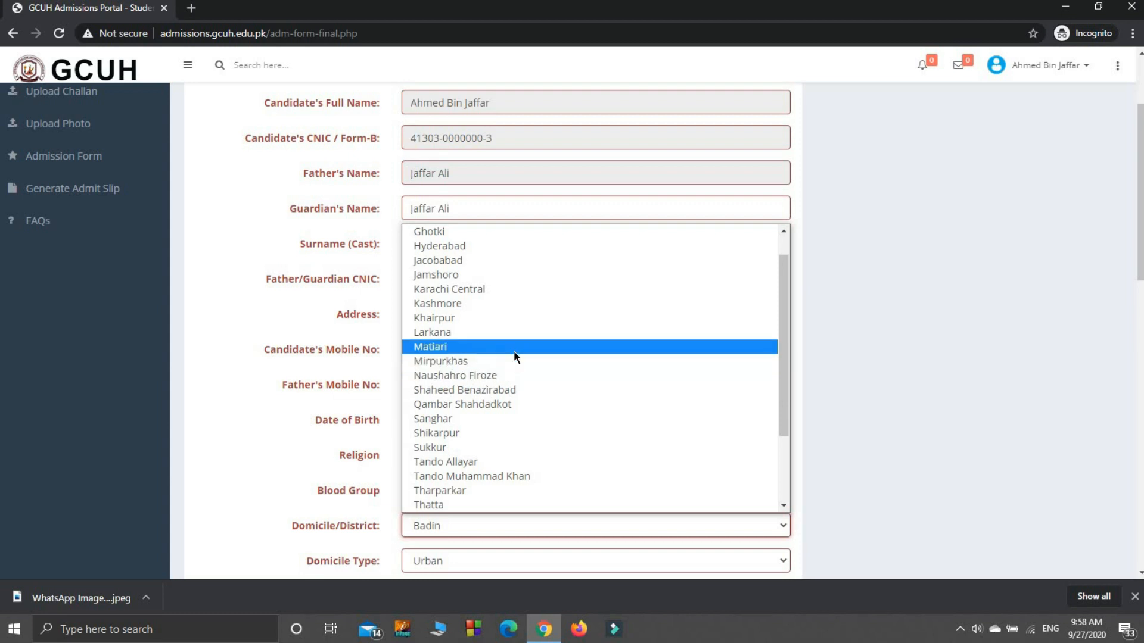
click(496, 249)
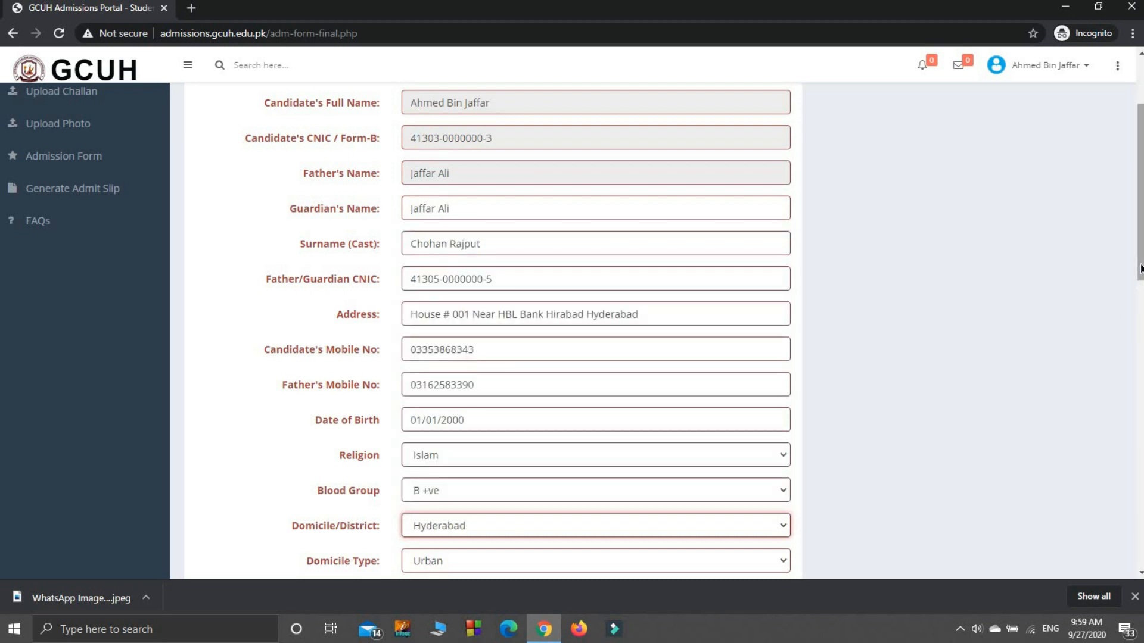
drag(1140, 268, 1114, 392)
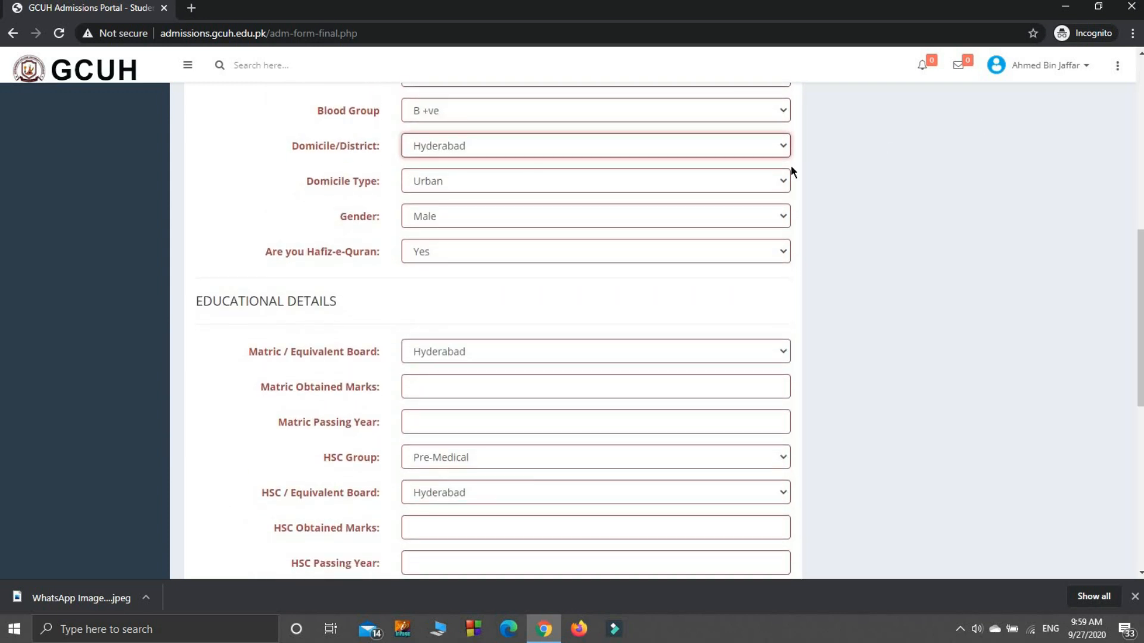
click(684, 187)
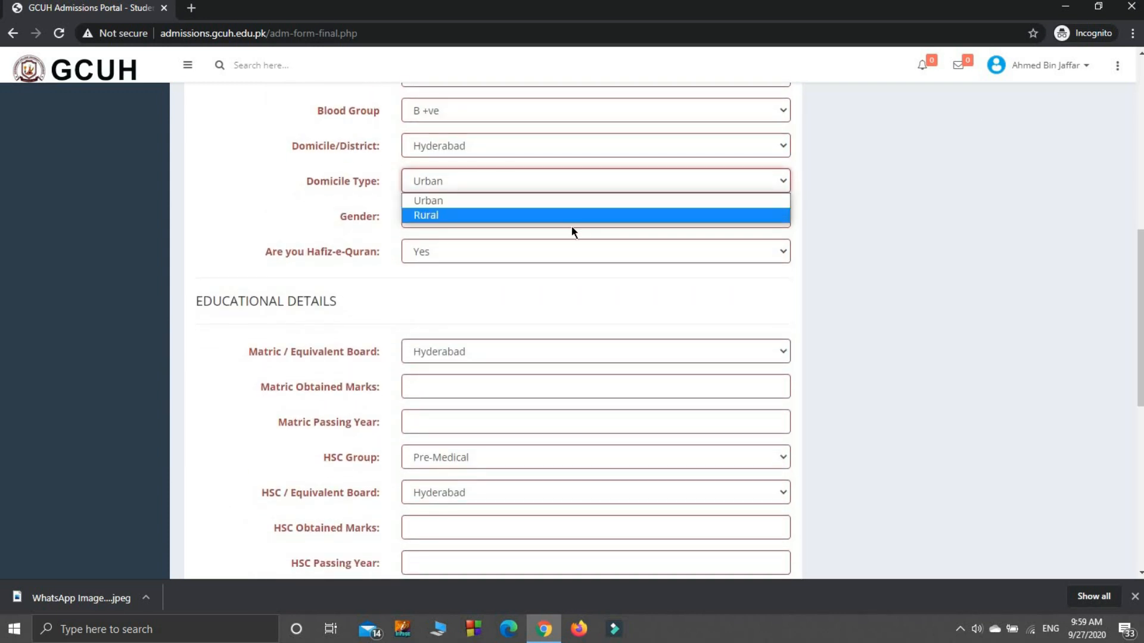
click(562, 196)
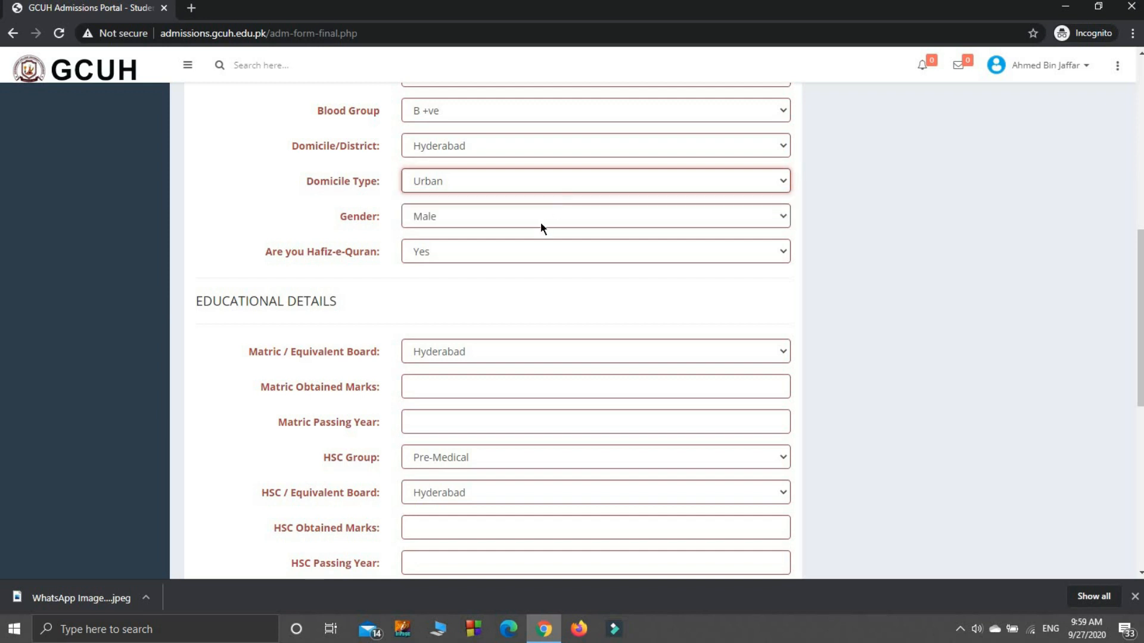
- Set the gender to Male and answer Yes to the Hafiz-e-Quran question
click(541, 223)
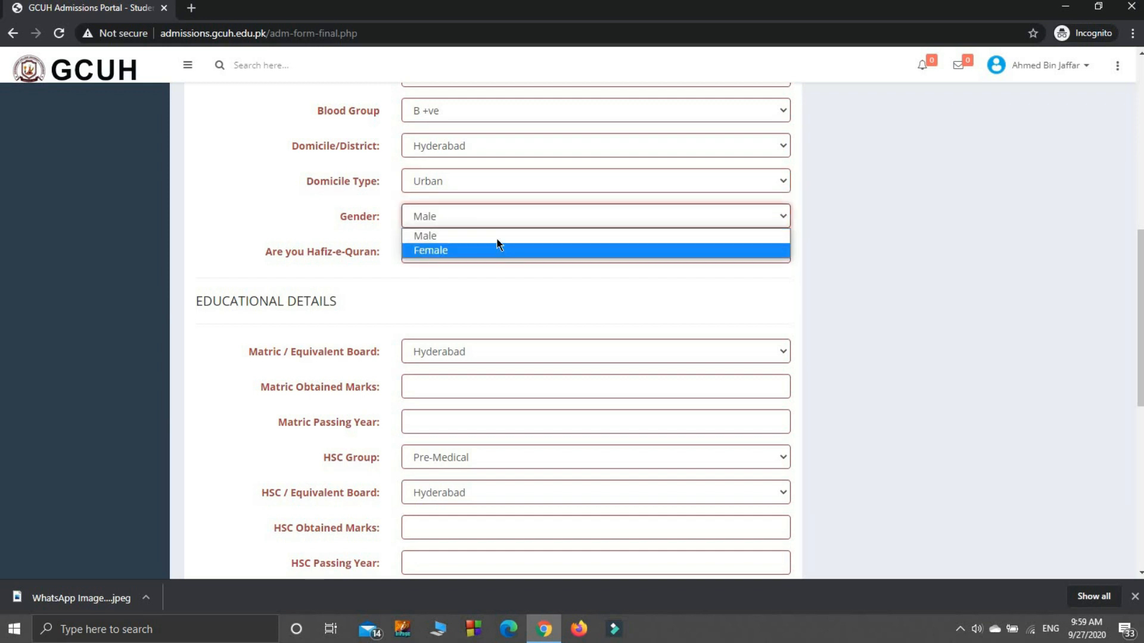
click(497, 238)
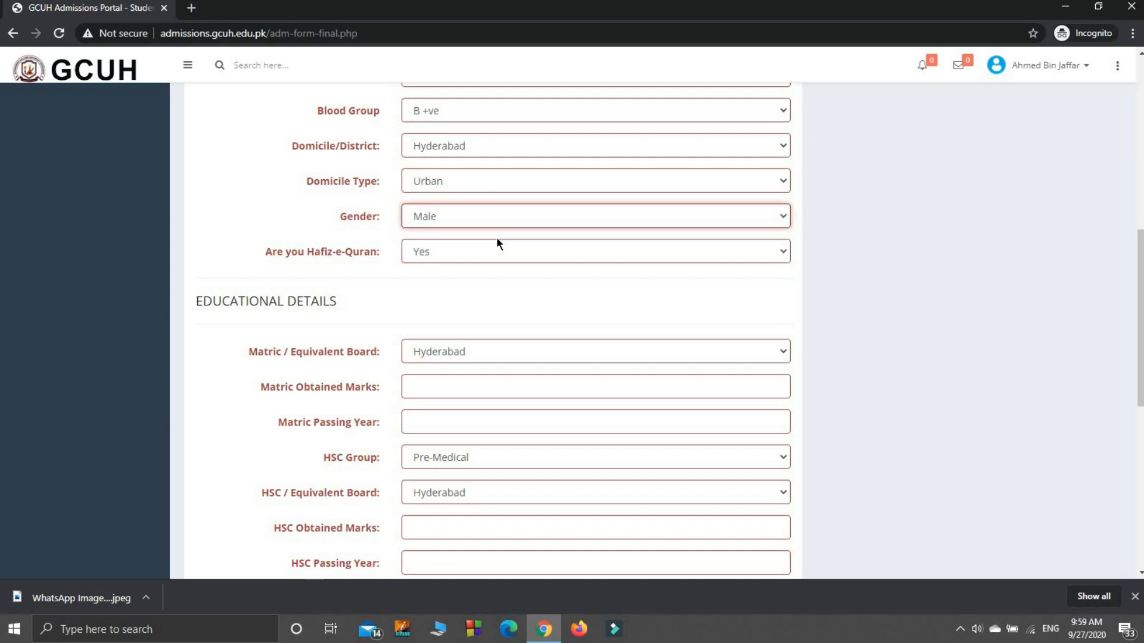
click(787, 257)
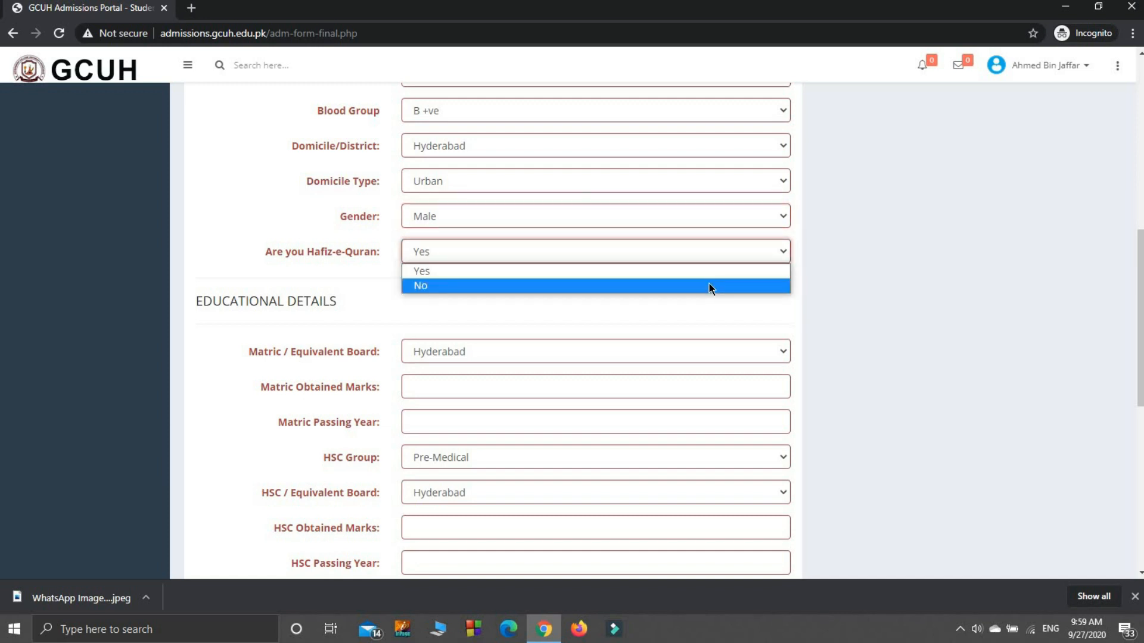
click(711, 271)
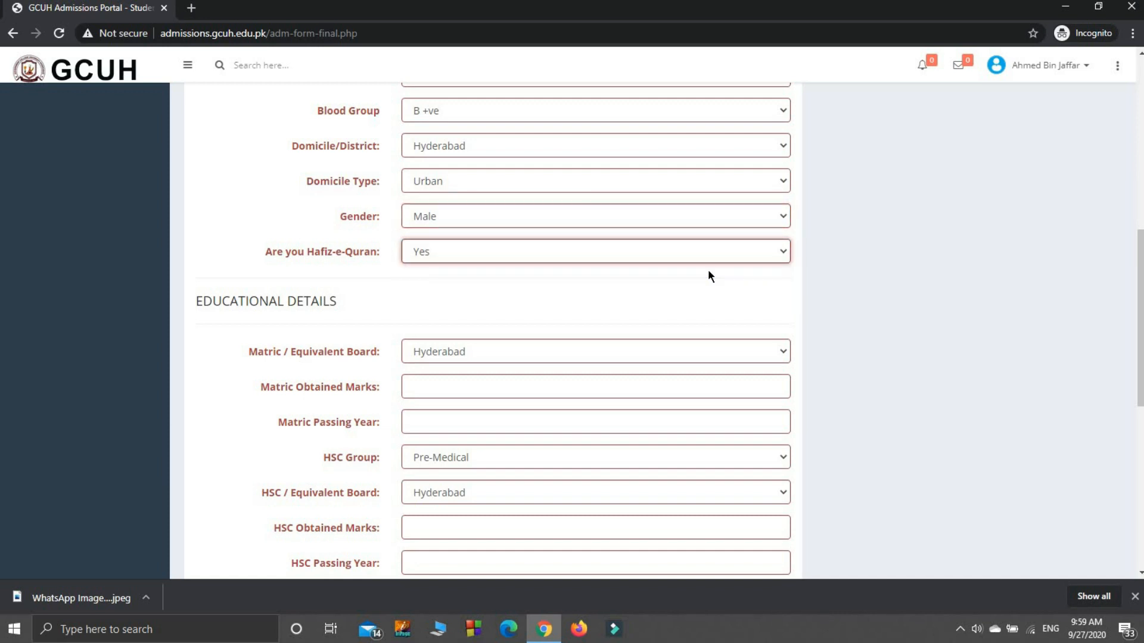
- Complete the matric details with Hyderabad as the board, 720 obtained marks and 2018 as the passing year
click(666, 347)
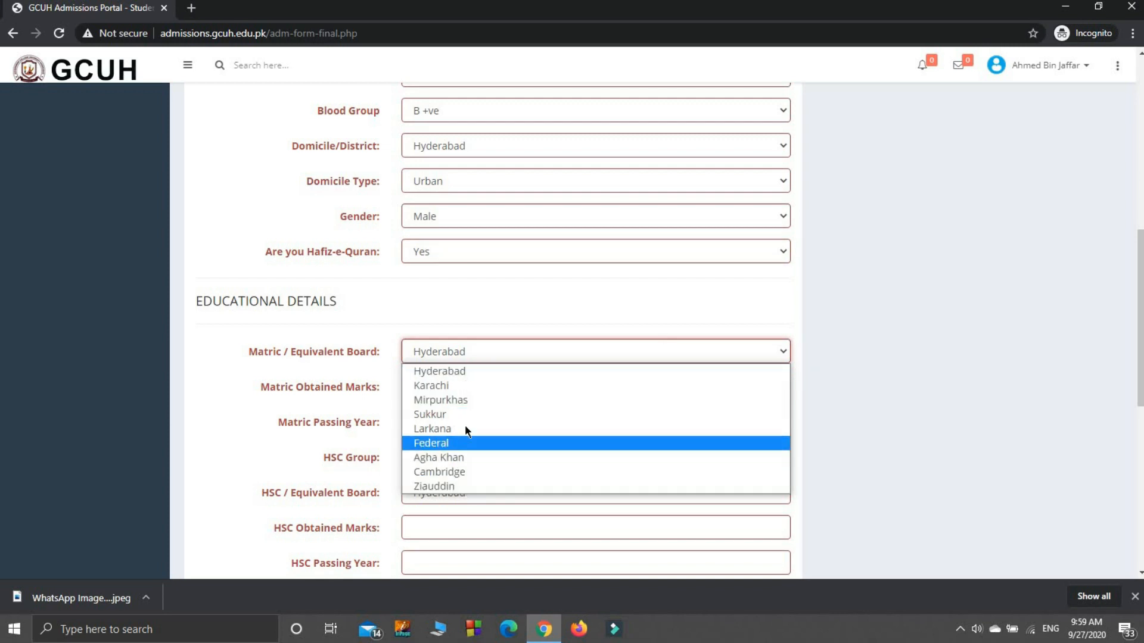
click(457, 370)
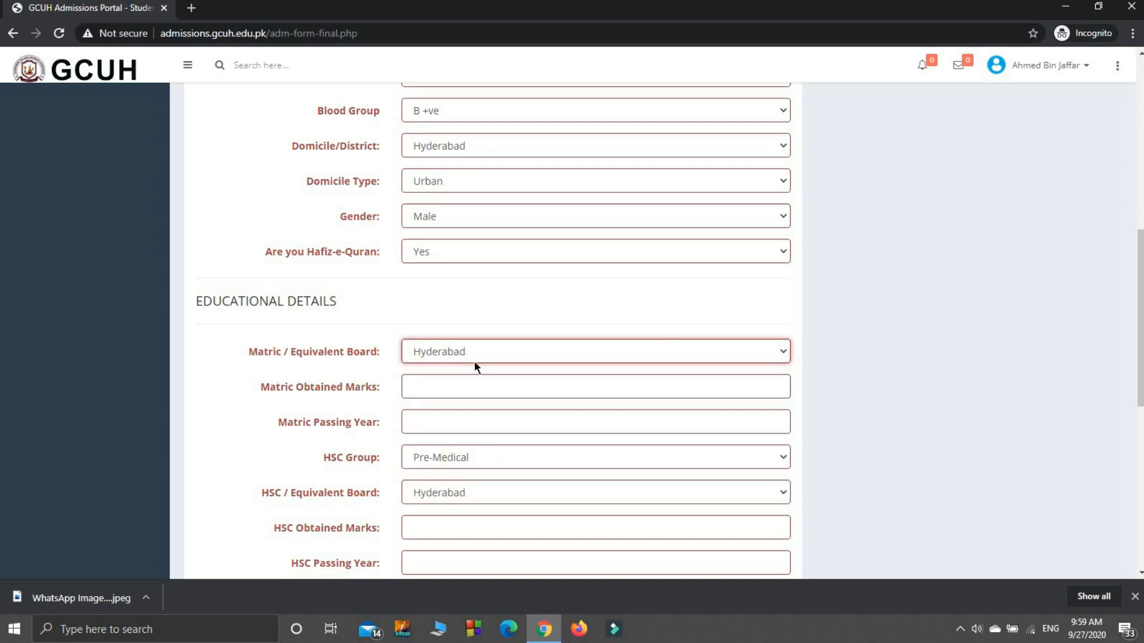
click(641, 389)
text(720)
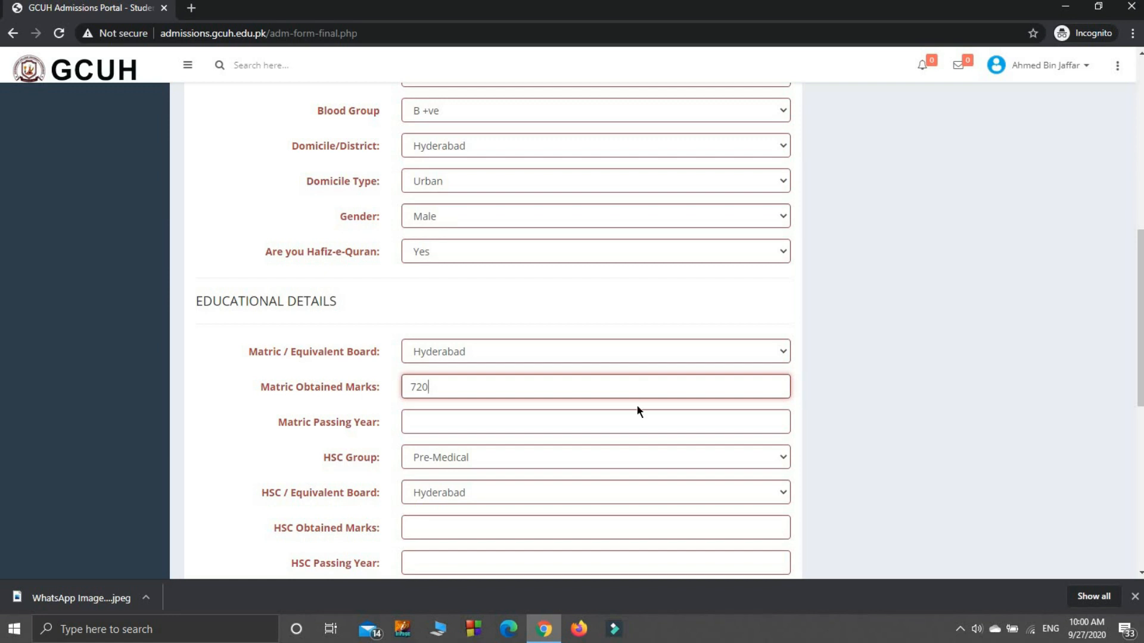
click(624, 430)
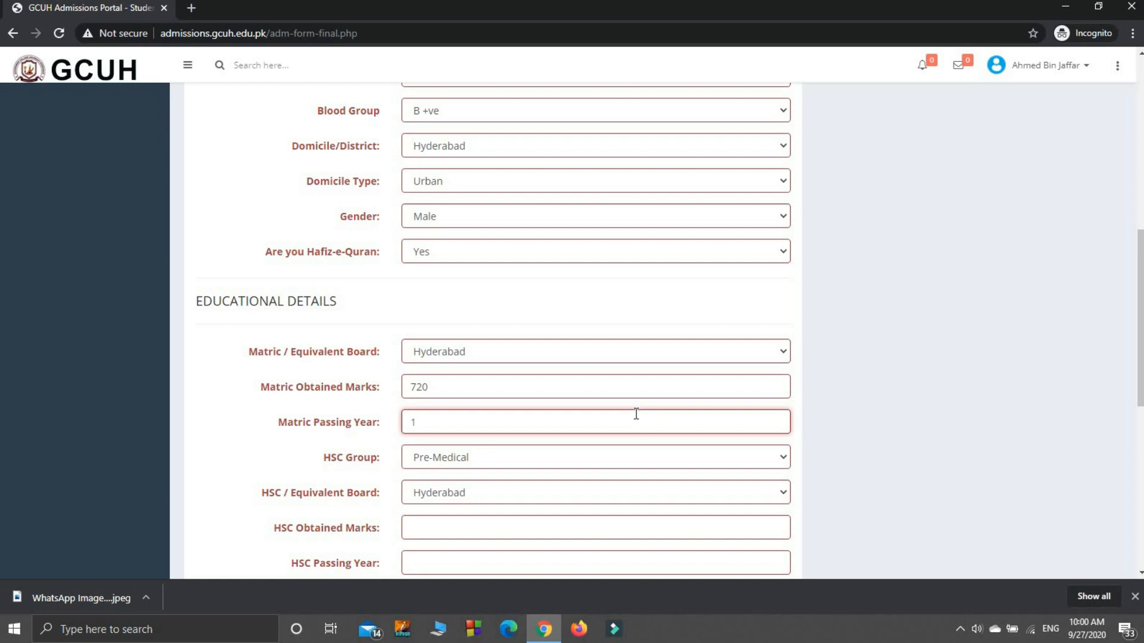
text(2018)
- Choose Pre-Medical as the HSC group and Hyderabad as the HSC board
click(536, 462)
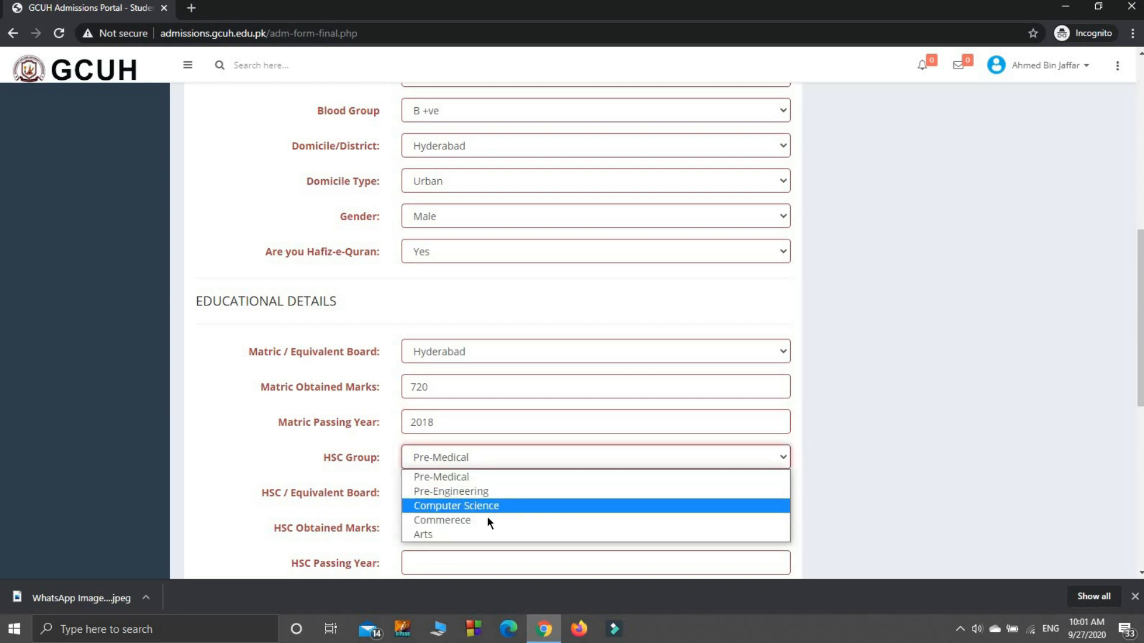
click(446, 482)
click(442, 492)
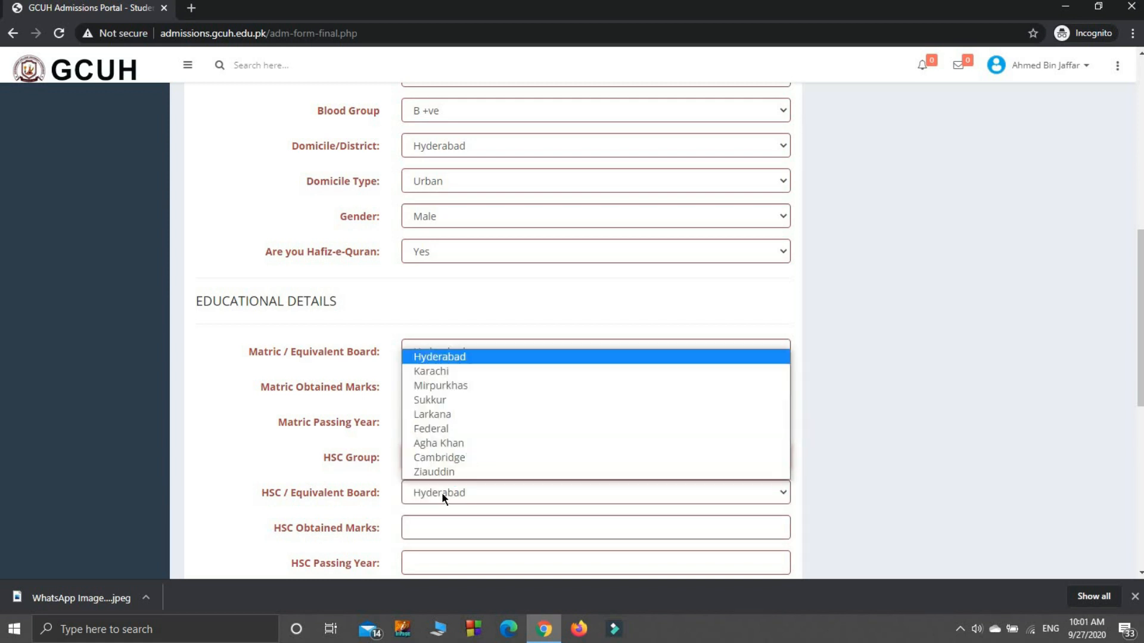
click(405, 358)
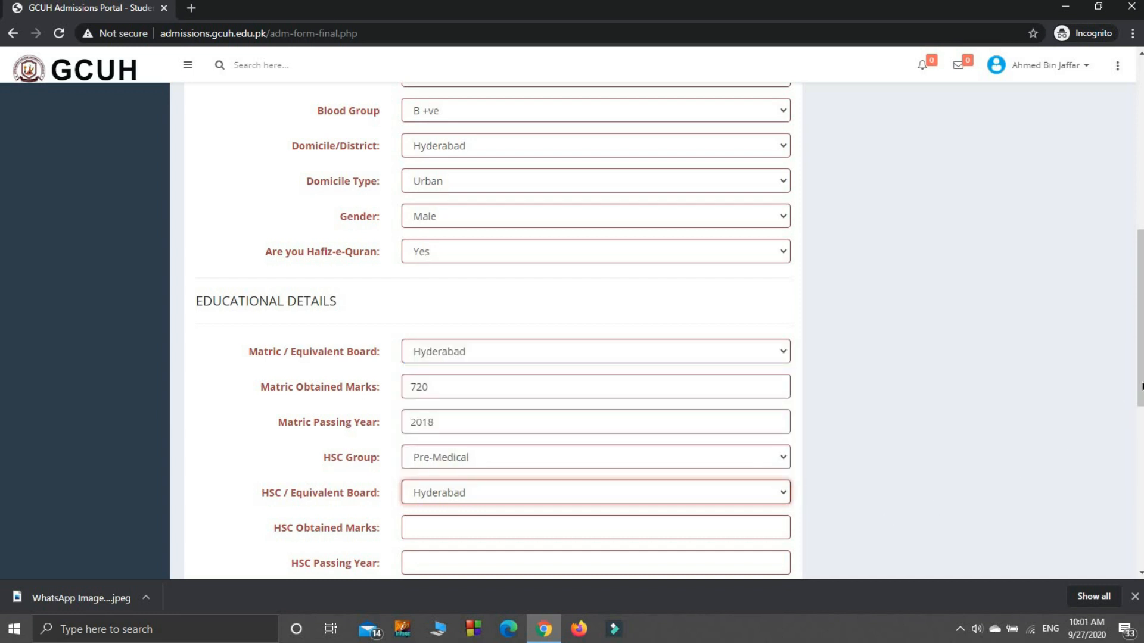
- Enter 892 as the HSC obtained marks and 2020 as the HSC passing year
drag(1141, 386, 1142, 428)
click(478, 415)
text(9)
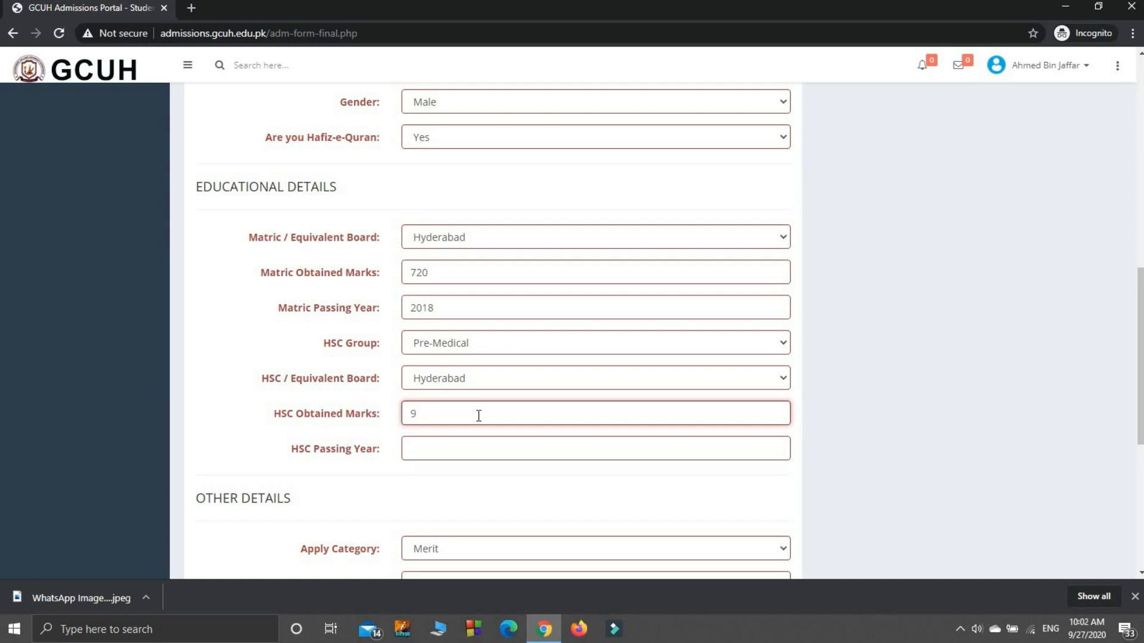
key(Home)
text(892)
click(466, 451)
text(2020)
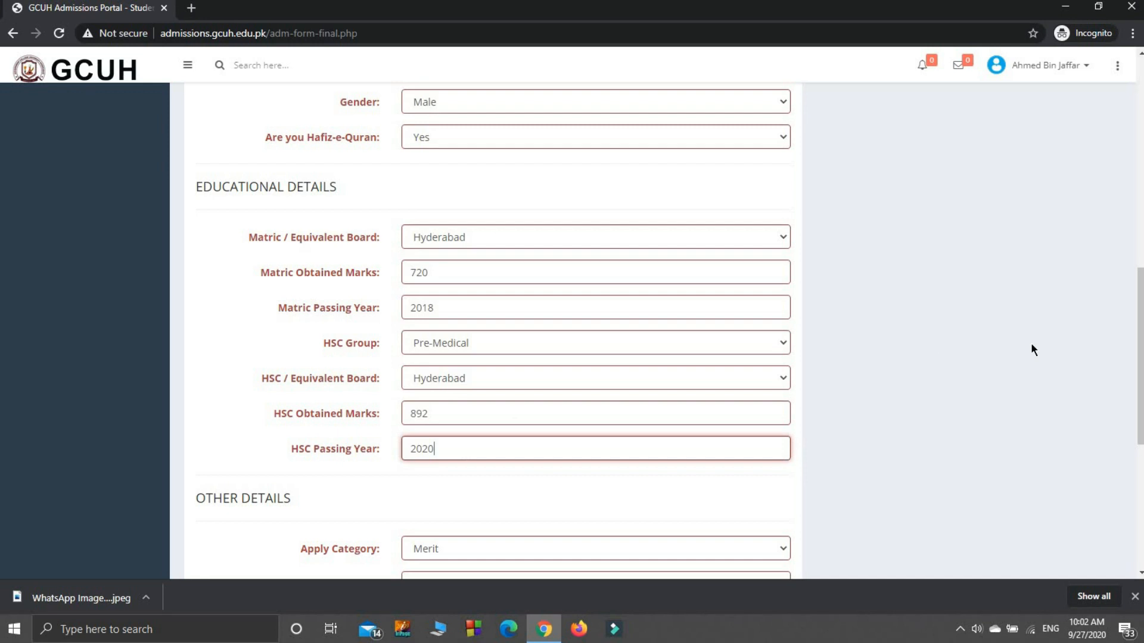
- Set the apply category to Merit and select Computer Science as the first choice of program
drag(1139, 316, 1119, 407)
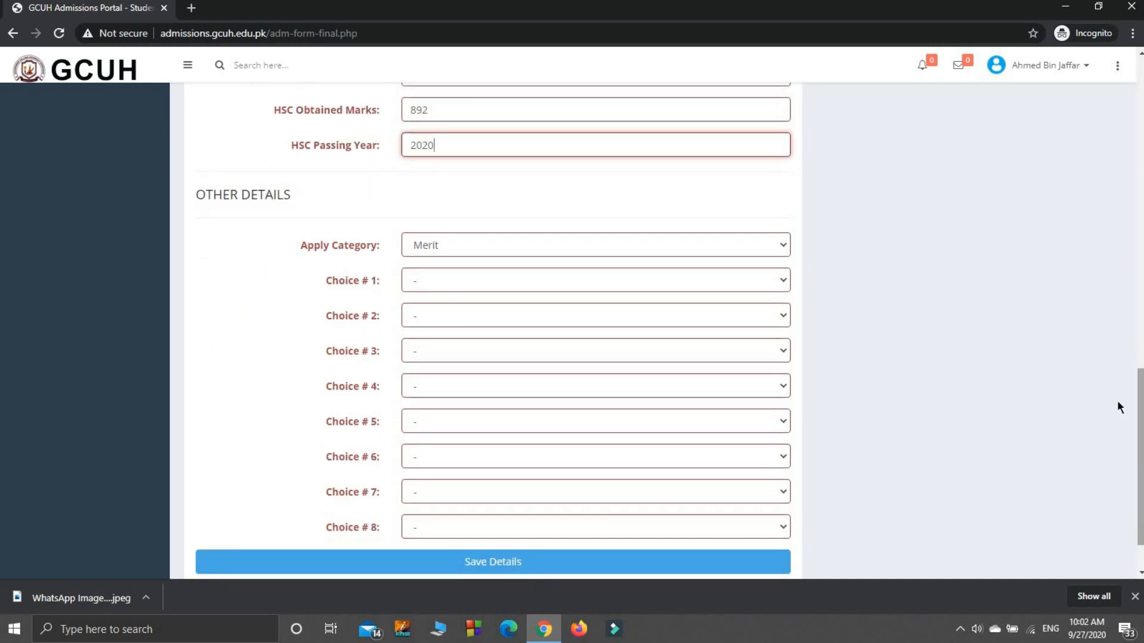
click(537, 244)
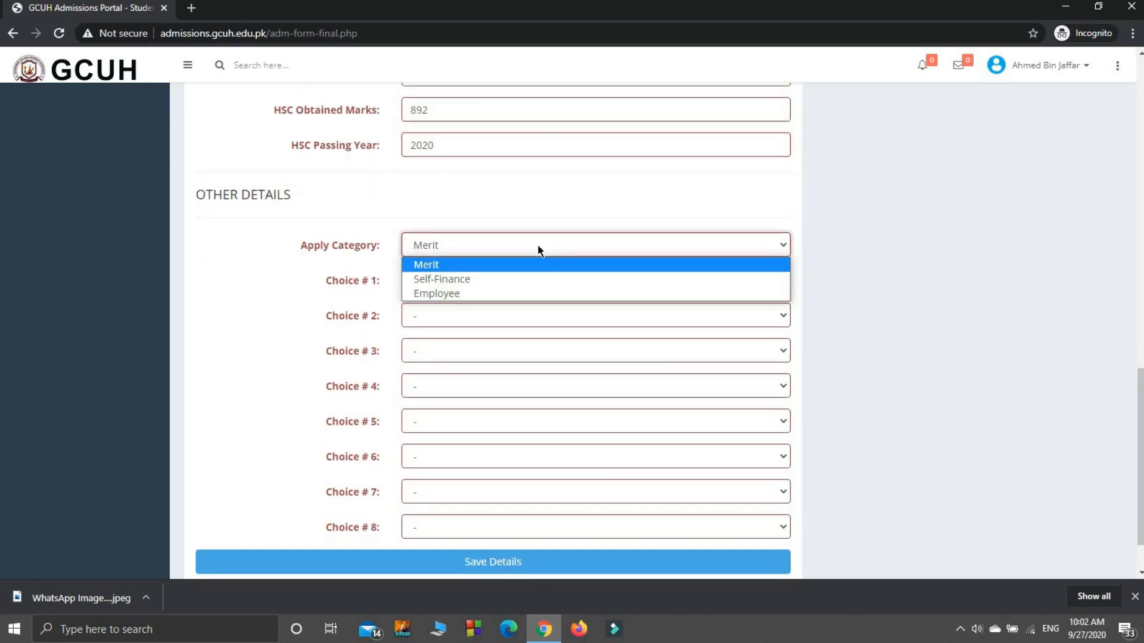
click(430, 268)
click(458, 274)
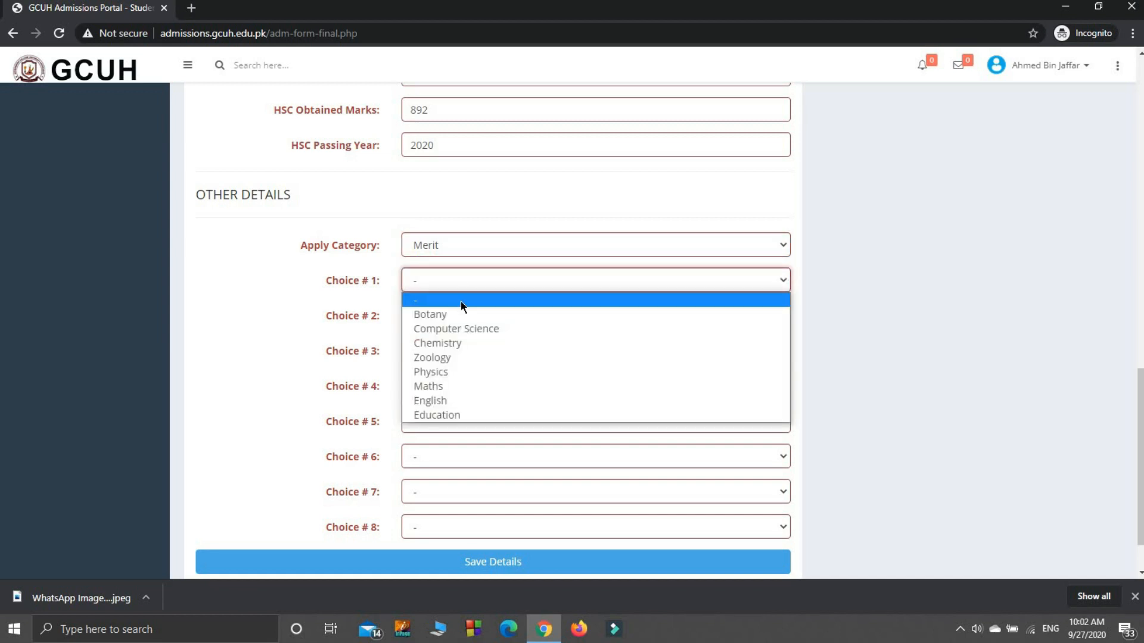
click(467, 337)
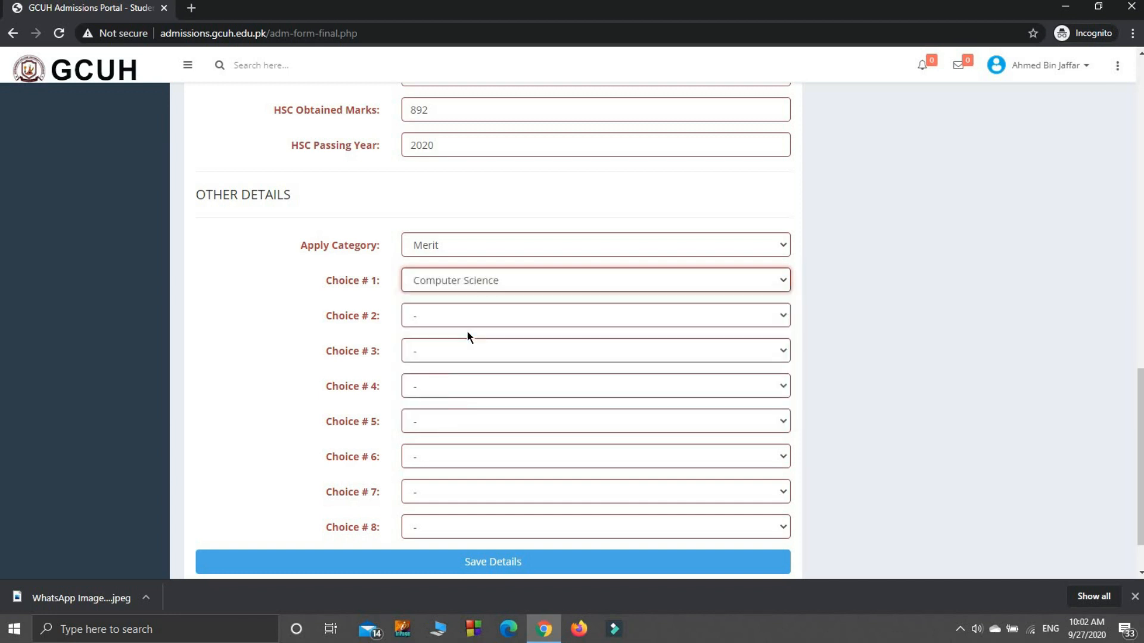
- Fill the second, third and fourth program choices with Botany, Chemistry and Zoology
click(511, 325)
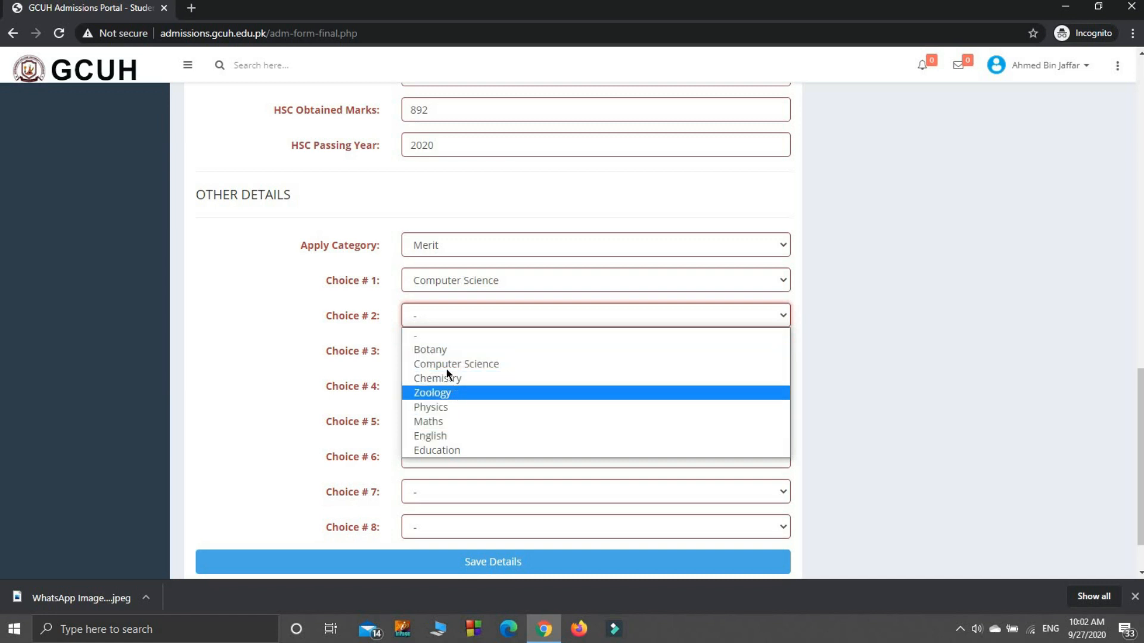
click(445, 351)
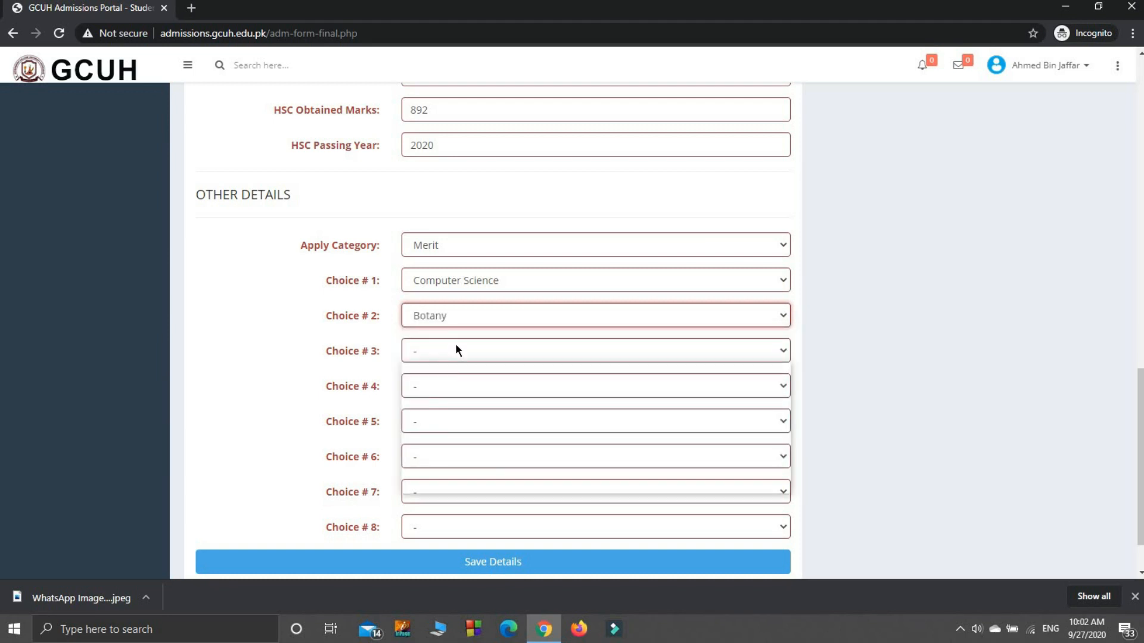
click(455, 344)
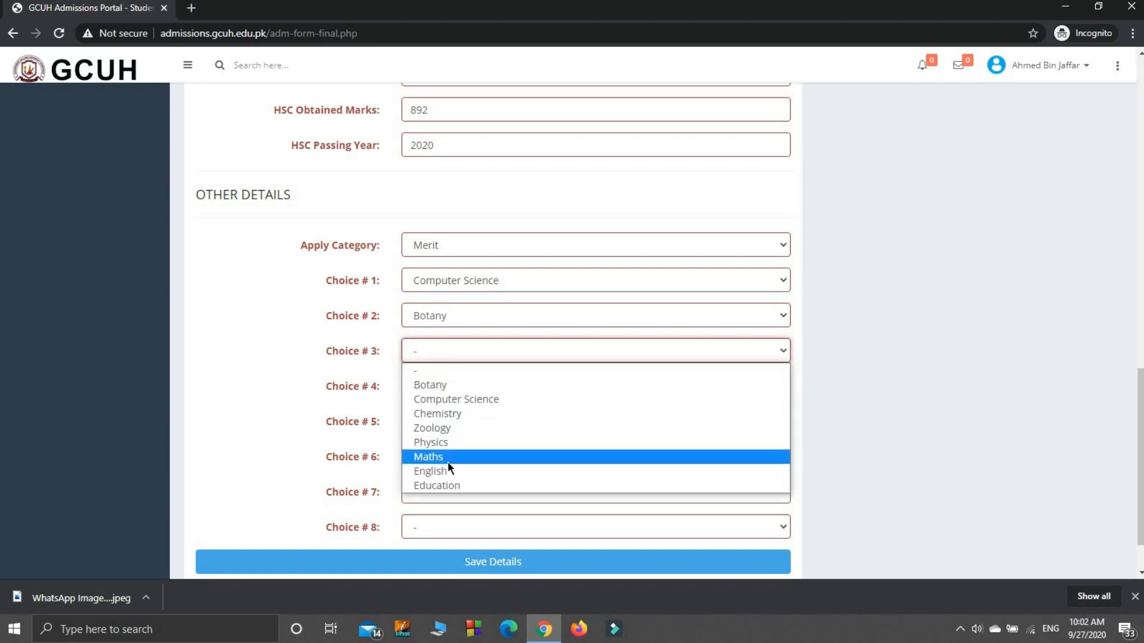
click(439, 415)
click(442, 386)
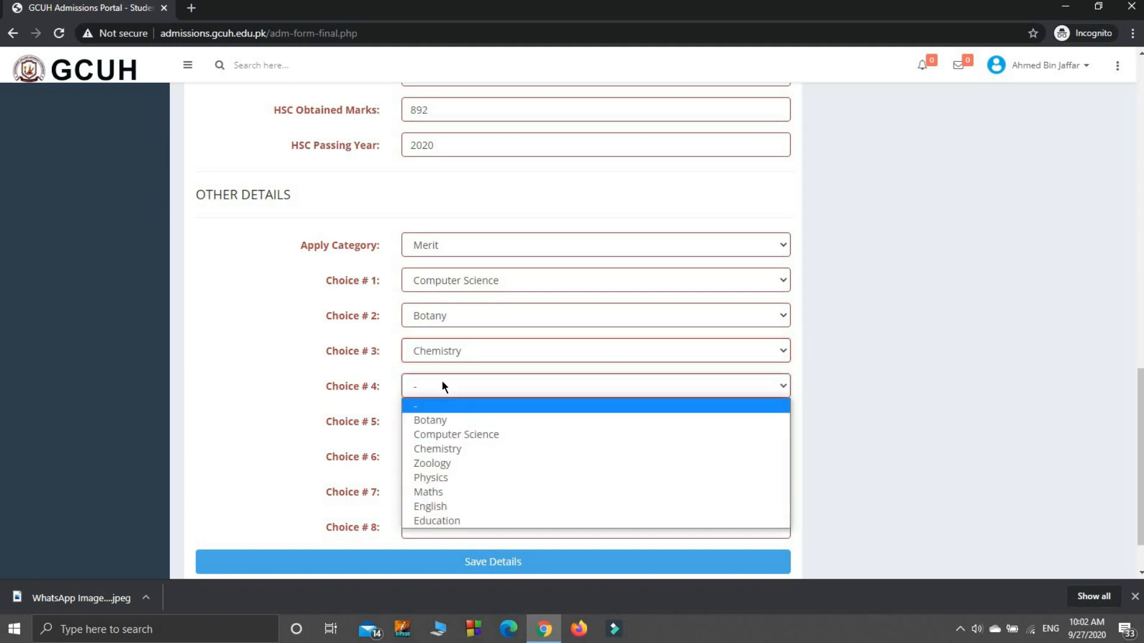
click(442, 465)
- Leave the fifth program choice blank and save the admission form details
click(454, 423)
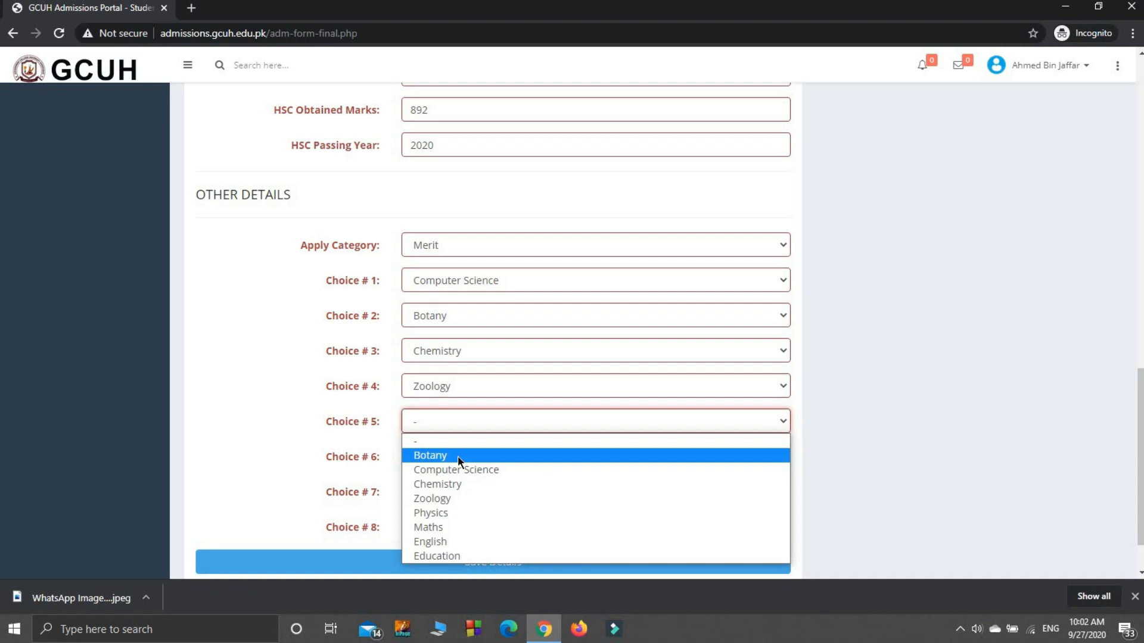
click(888, 378)
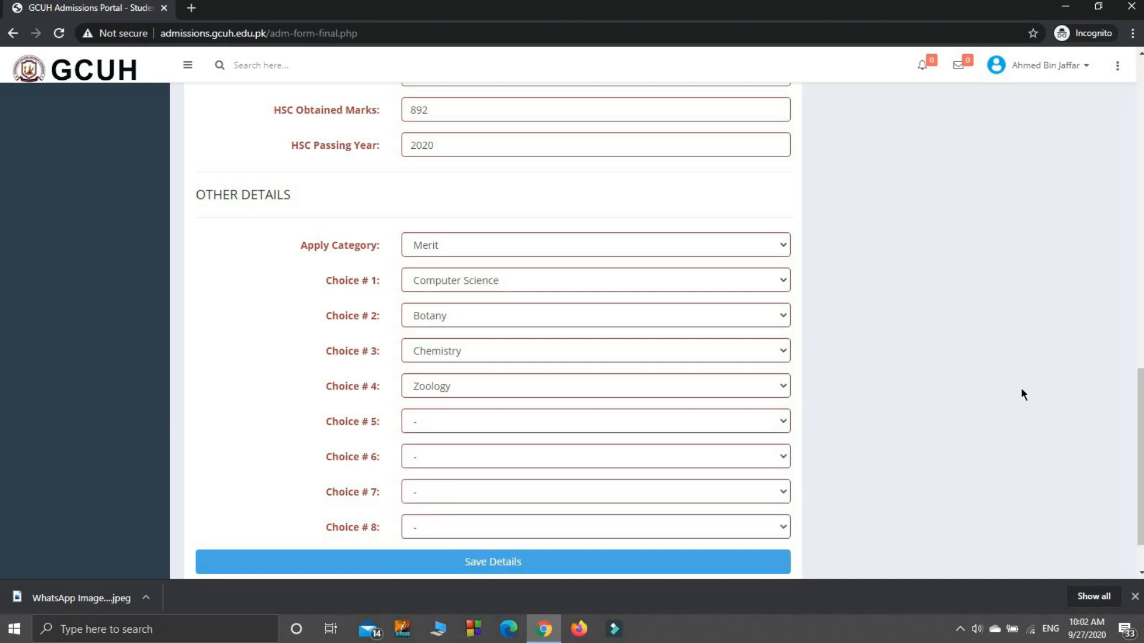
scroll(690, 497, down, 1)
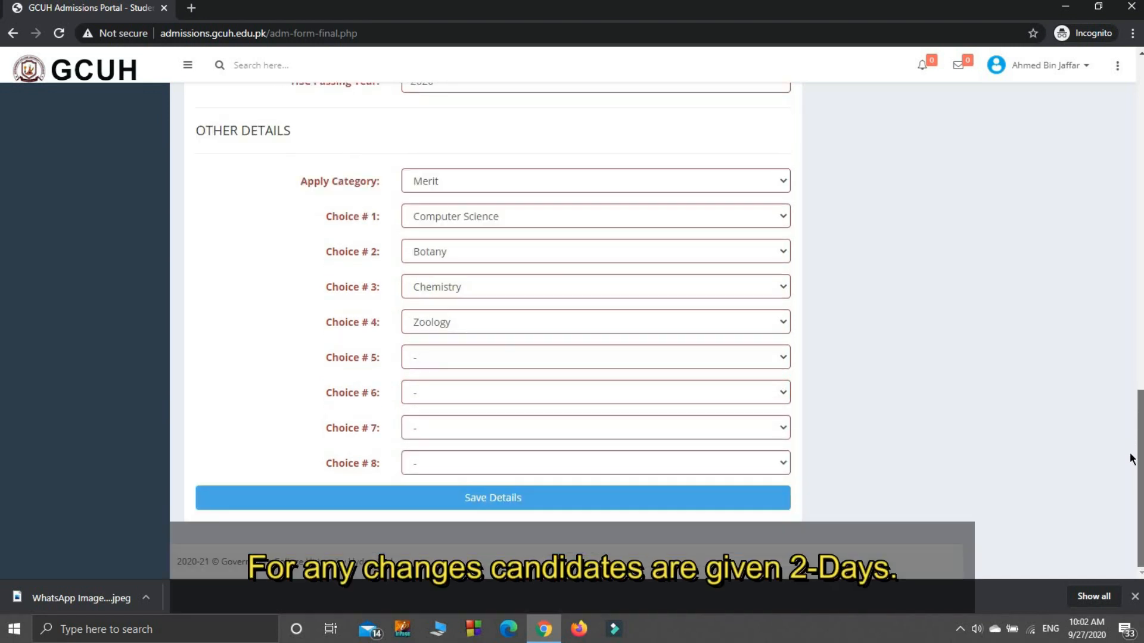
click(517, 498)
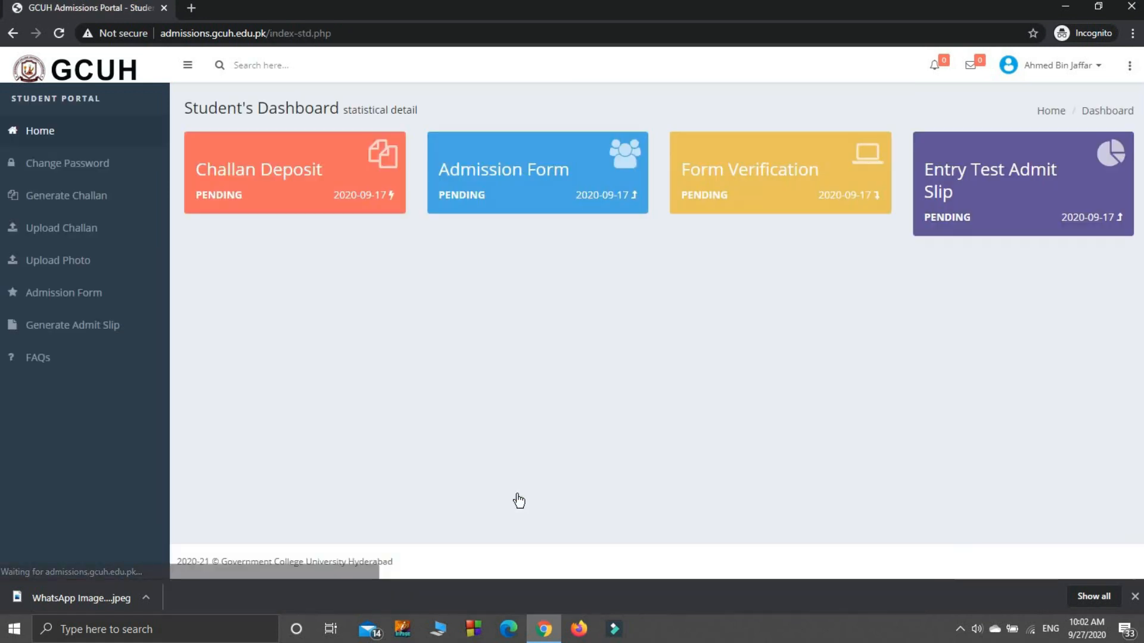